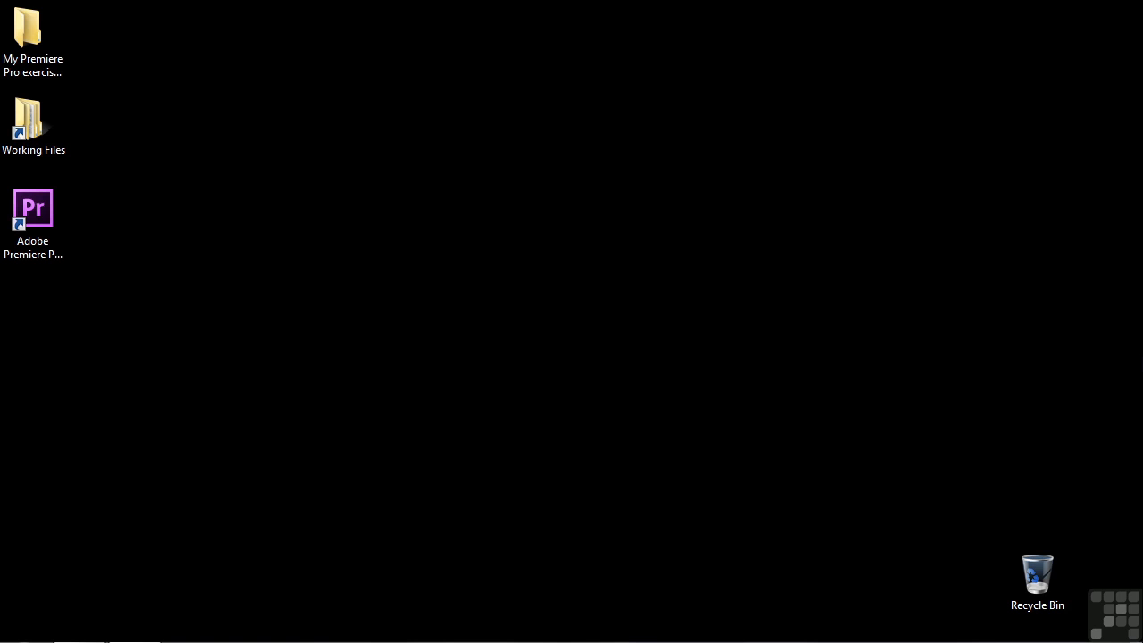
Step: Open the 1301-animating motion.prproj project from the projects folder inside Working Files
{"action": "double_click", "coordinate": [31, 136]}
{"action": "double_click", "coordinate": [545, 310]}
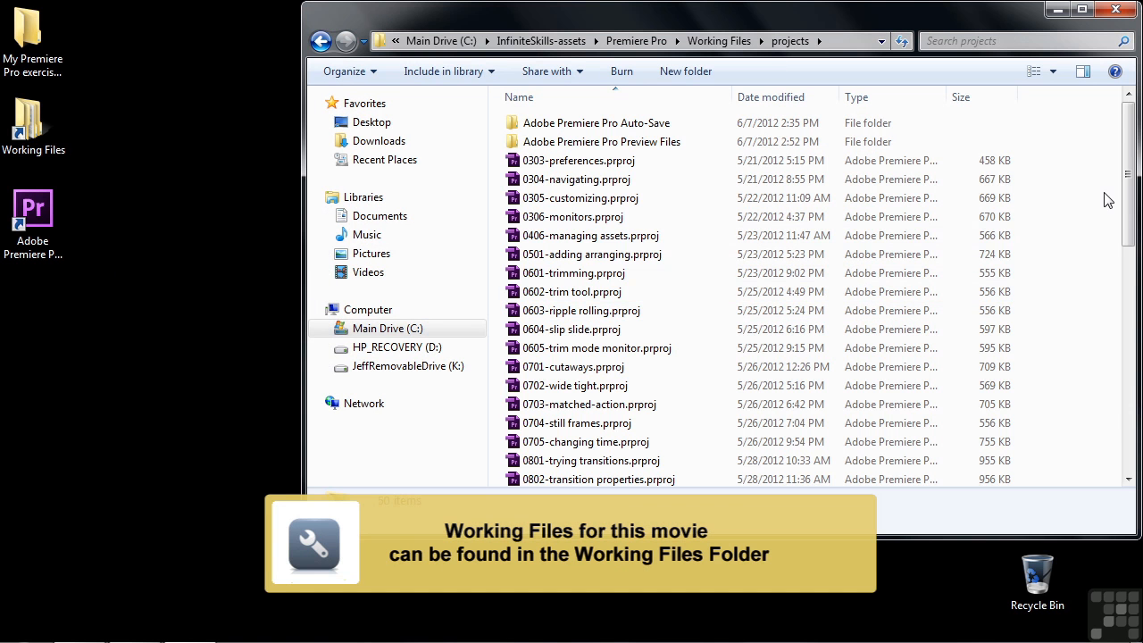
{"action": "scroll", "coordinate": [1107, 200], "scroll_direction": "down", "scroll_amount": 10}
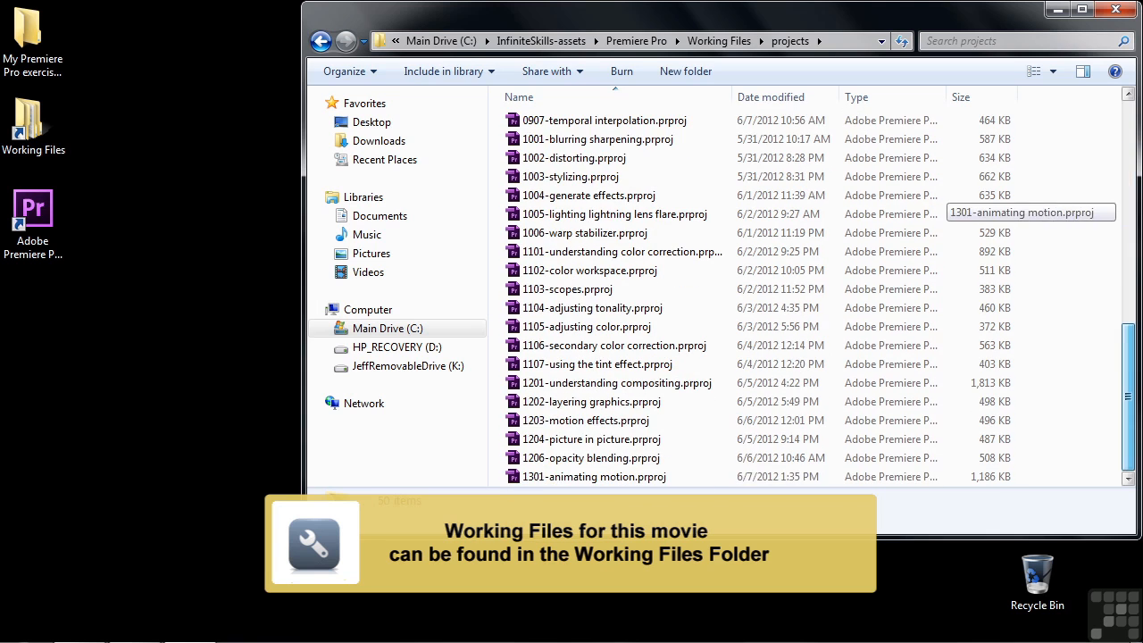
{"action": "double_click", "coordinate": [595, 480]}
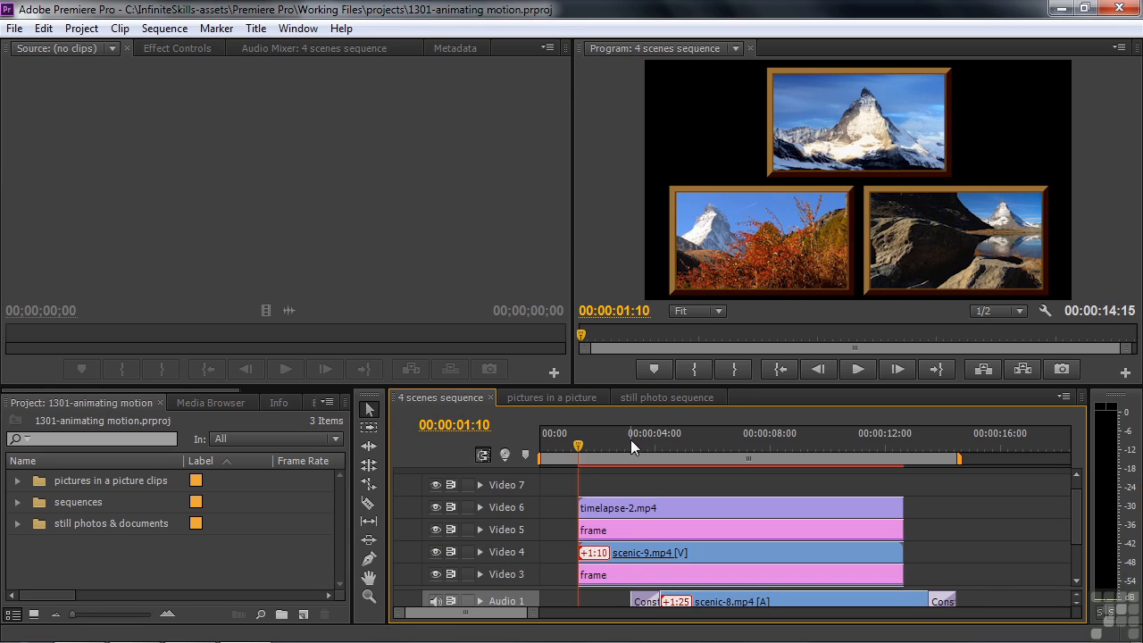
Step: Select the timelapse-2.mp4 clip and turn the Video 6 track's visibility off and back on to check which picture it supplies
{"action": "left_click_drag", "start_coordinate": [580, 445], "coordinate": [583, 446]}
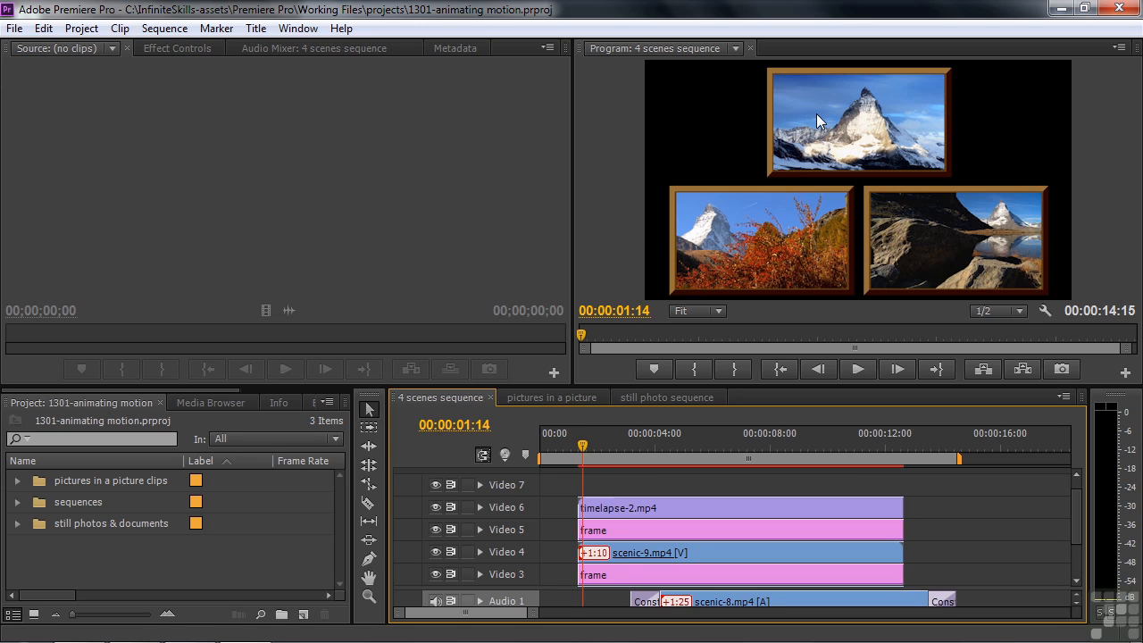
{"action": "left_click", "coordinate": [651, 505]}
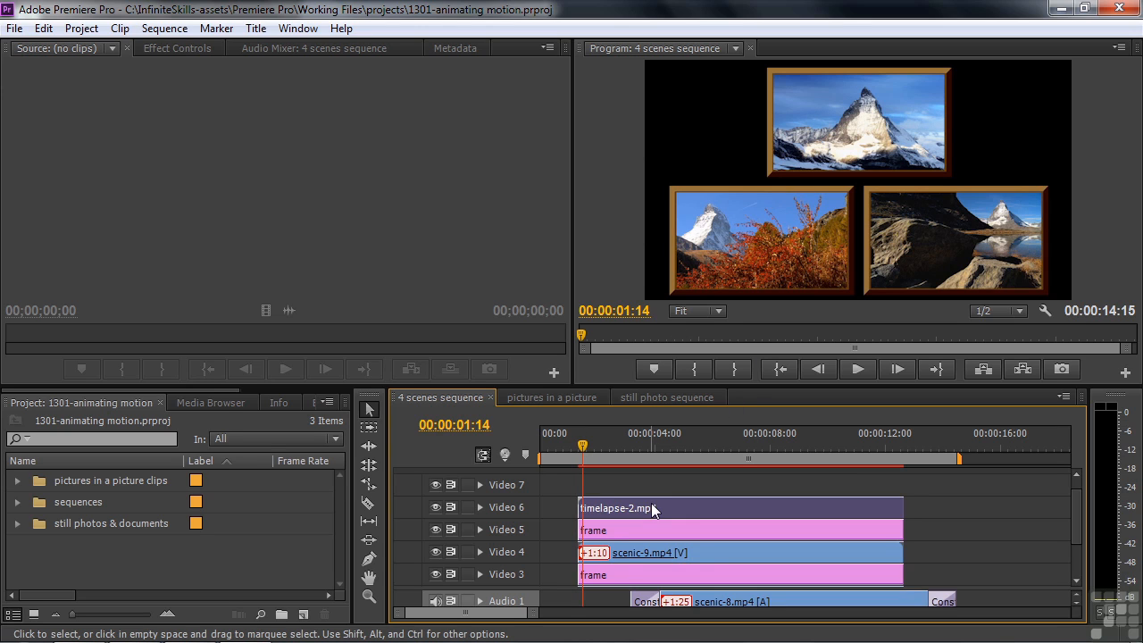
{"action": "left_click", "coordinate": [435, 506]}
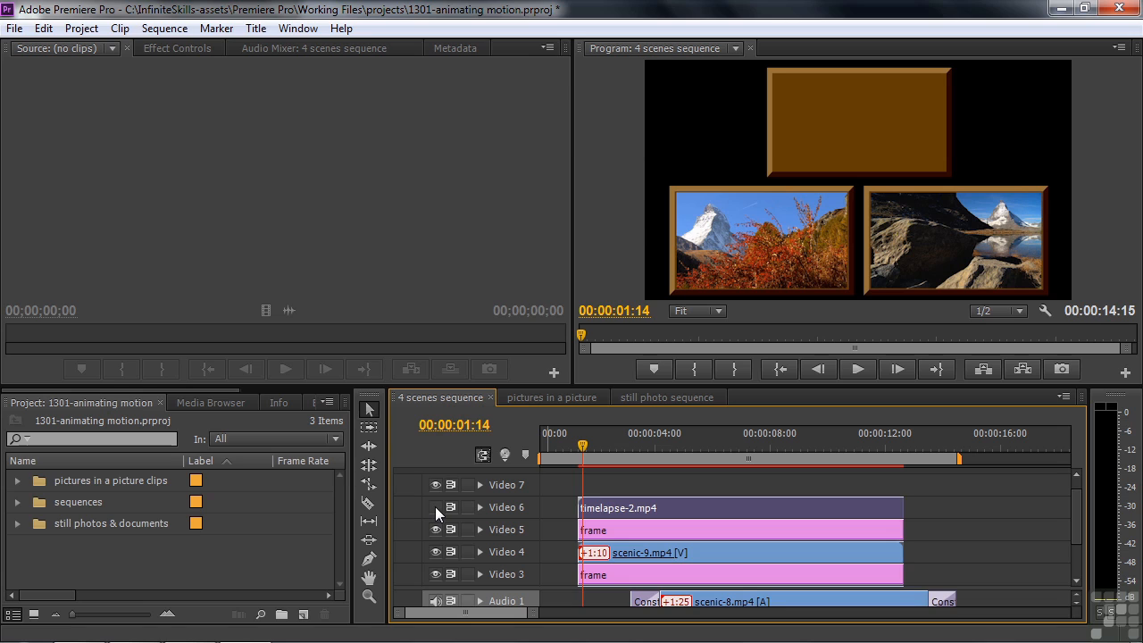
{"action": "left_click", "coordinate": [435, 506]}
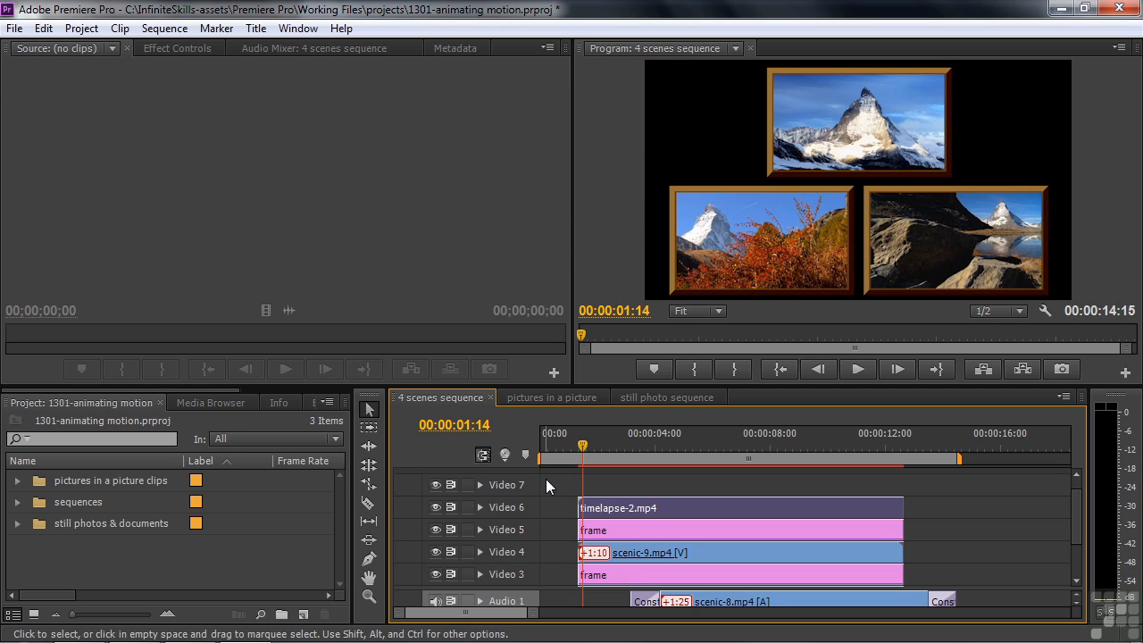
Step: Turn on Scale keyframing for timelapse-2.mp4 at 00:00:03:12 in its Motion effect, keeping the scale at 40
{"action": "left_click_drag", "start_coordinate": [583, 446], "coordinate": [639, 445]}
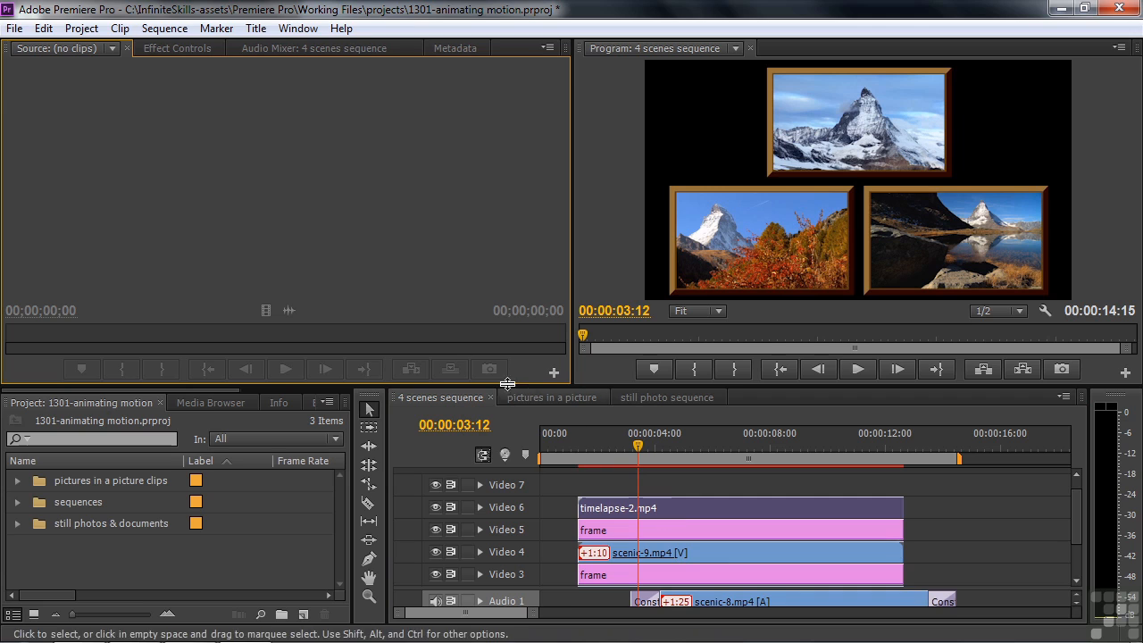
{"action": "left_click", "coordinate": [184, 50]}
{"action": "left_click", "coordinate": [16, 119]}
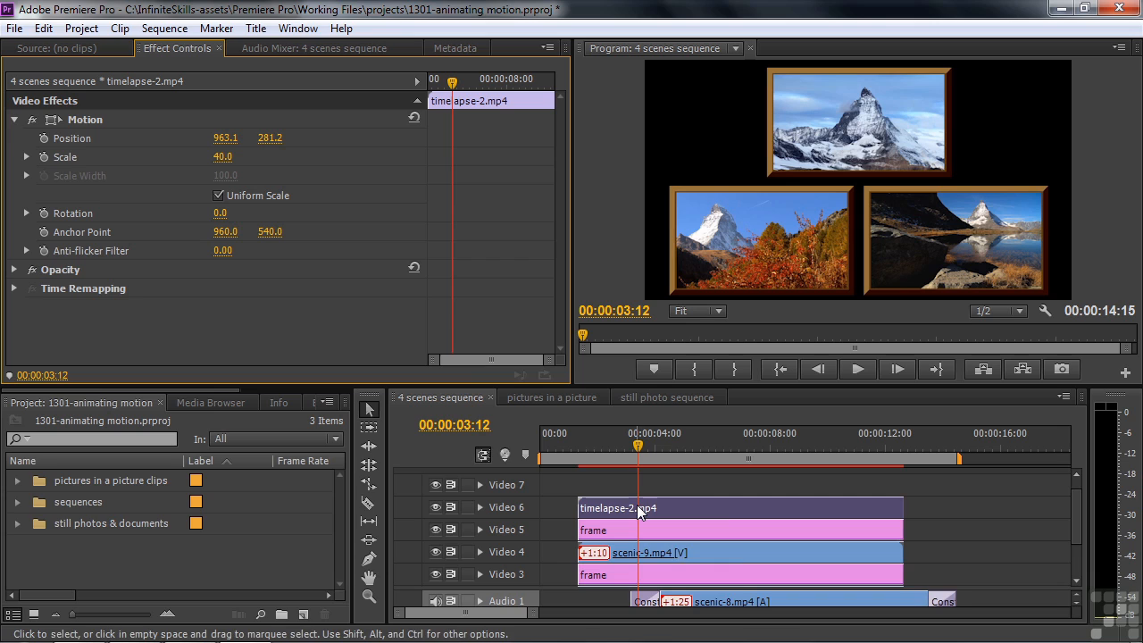
{"action": "left_click", "coordinate": [44, 157]}
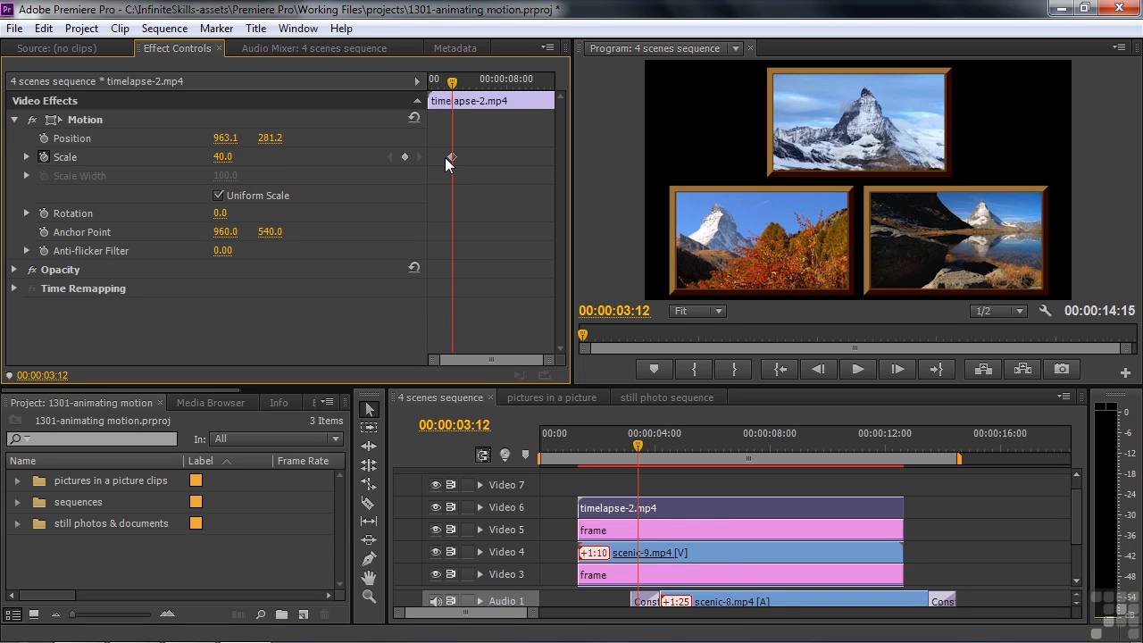
Step: Add a Scale keyframe of 0 to timelapse-2.mp4 at its start, 00:00:01:10, and play back the animation
{"action": "left_click_drag", "start_coordinate": [638, 444], "coordinate": [578, 453]}
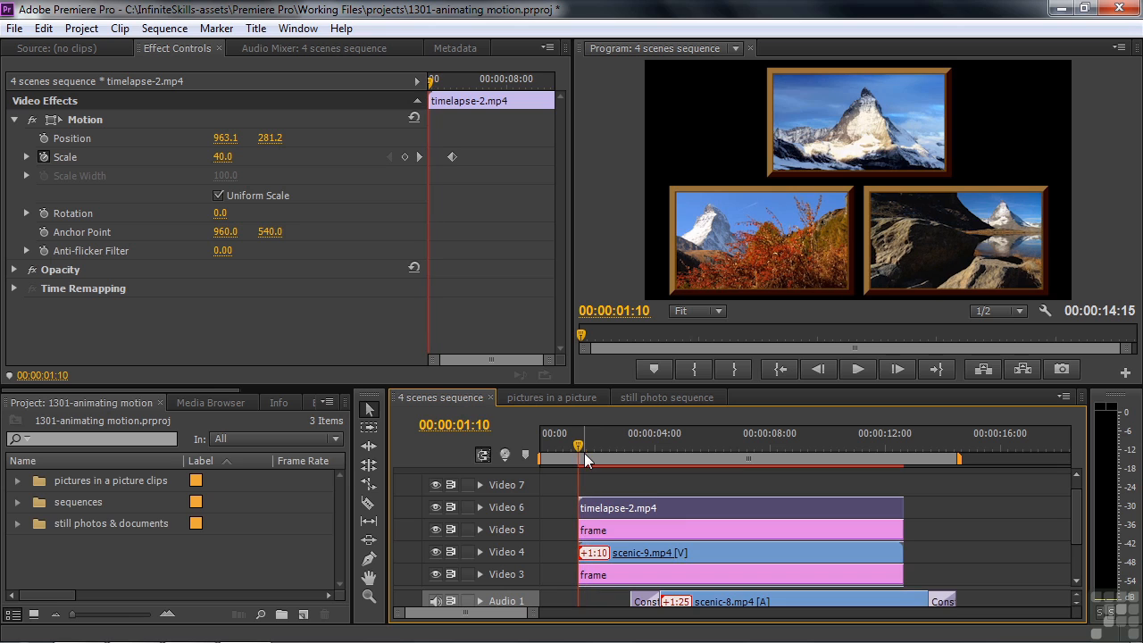
{"action": "left_click_drag", "start_coordinate": [1081, 513], "coordinate": [1076, 535]}
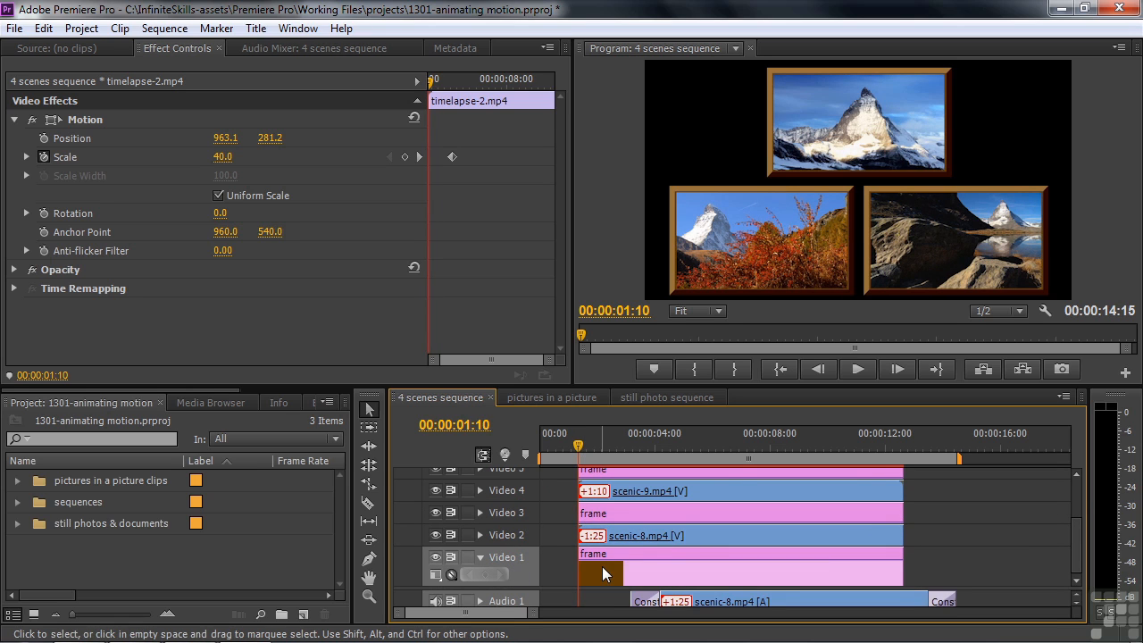
{"action": "left_click_drag", "start_coordinate": [1078, 551], "coordinate": [1074, 520]}
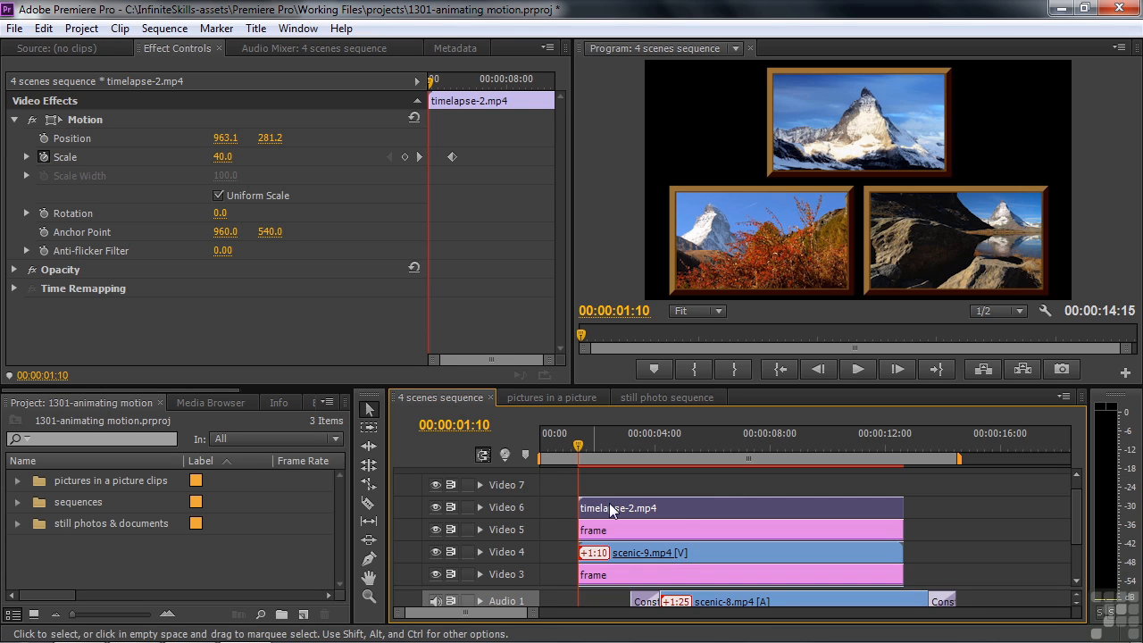
{"action": "mouse_move", "coordinate": [1076, 515]}
{"action": "left_mouse_down"}
{"action": "mouse_move", "coordinate": [1077, 536]}
{"action": "mouse_move", "coordinate": [1076, 511]}
{"action": "mouse_move", "coordinate": [1078, 523]}
{"action": "left_mouse_up"}
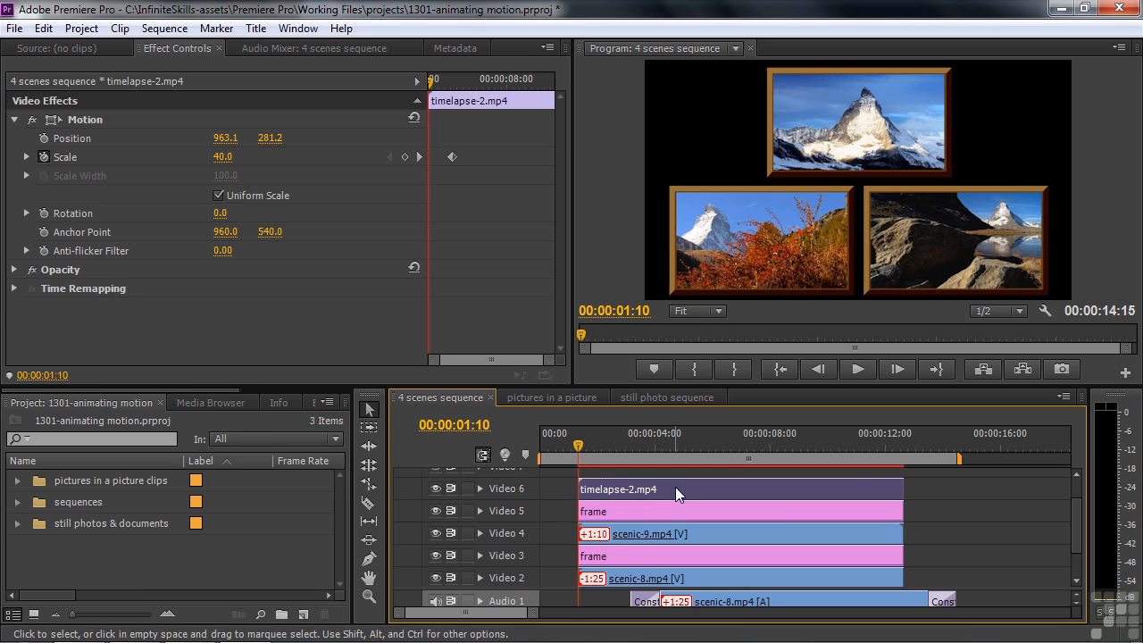
{"action": "left_click_drag", "start_coordinate": [223, 158], "coordinate": [183, 163]}
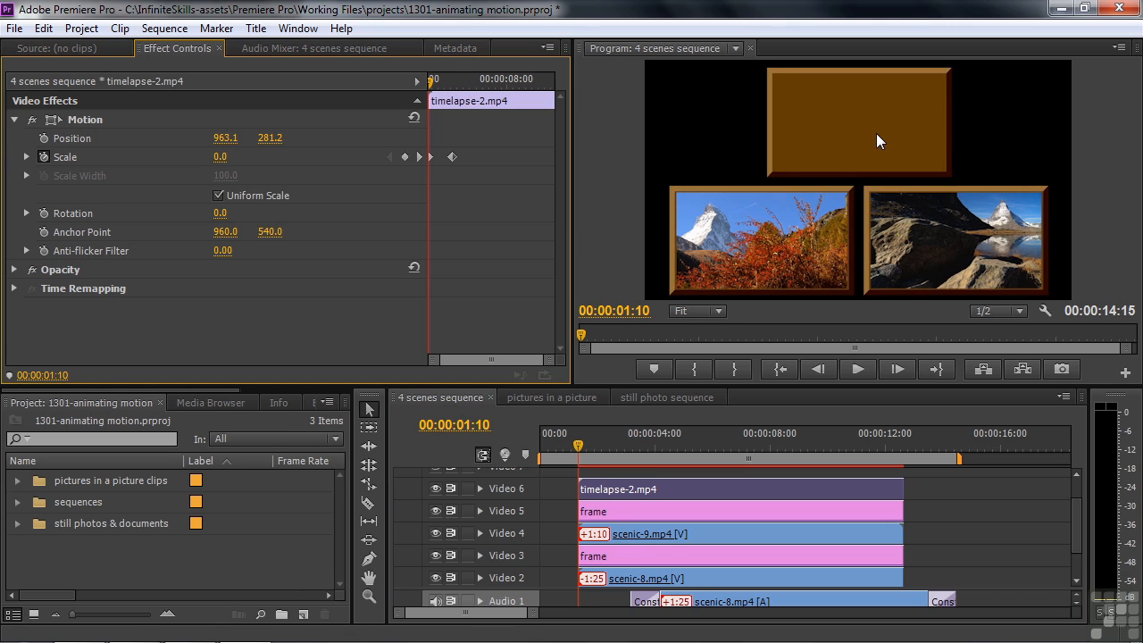
{"action": "key", "text": "space"}
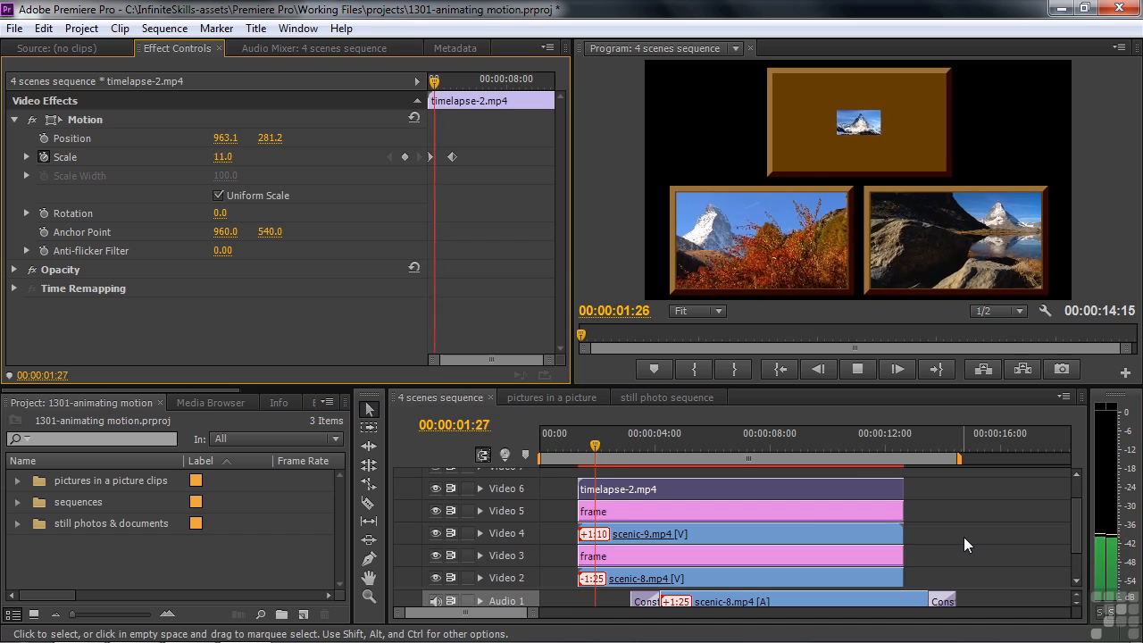
{"action": "key", "text": "space"}
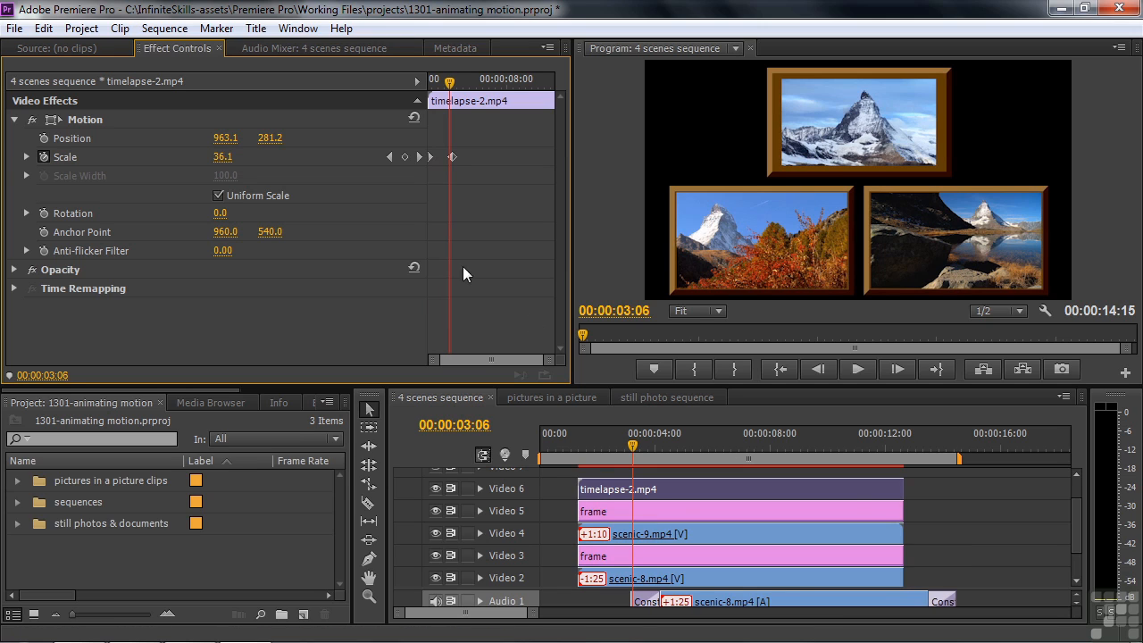
Step: Apply Ease Out to the clip's first Scale keyframe and Ease In to its second, and play the animation from the clip start
{"action": "right_click", "coordinate": [430, 155]}
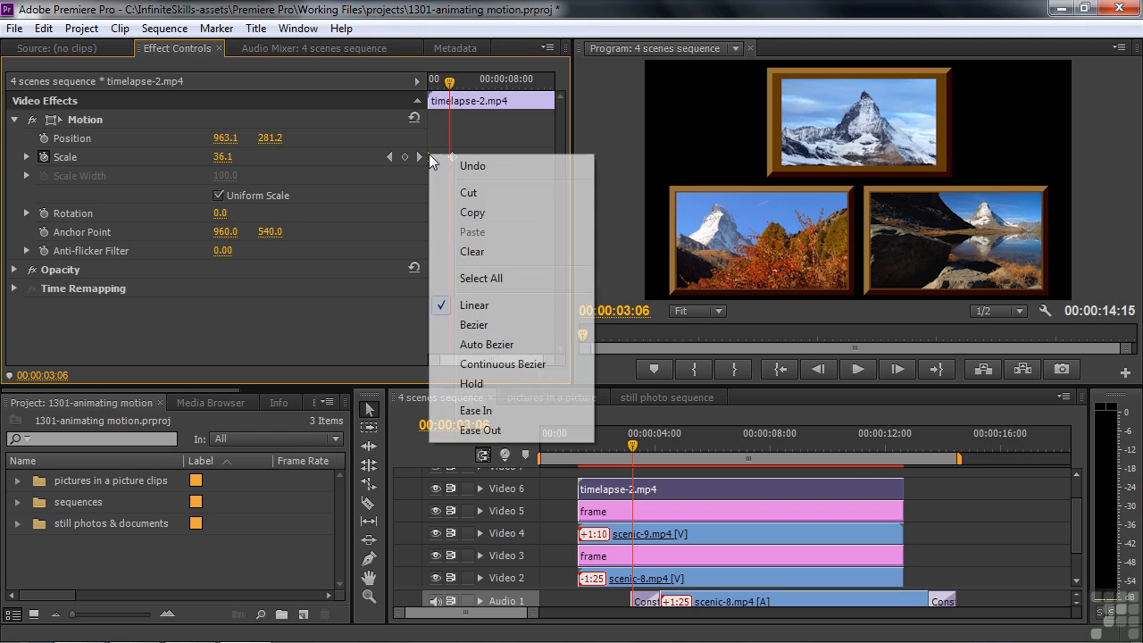
{"action": "left_click", "coordinate": [479, 429]}
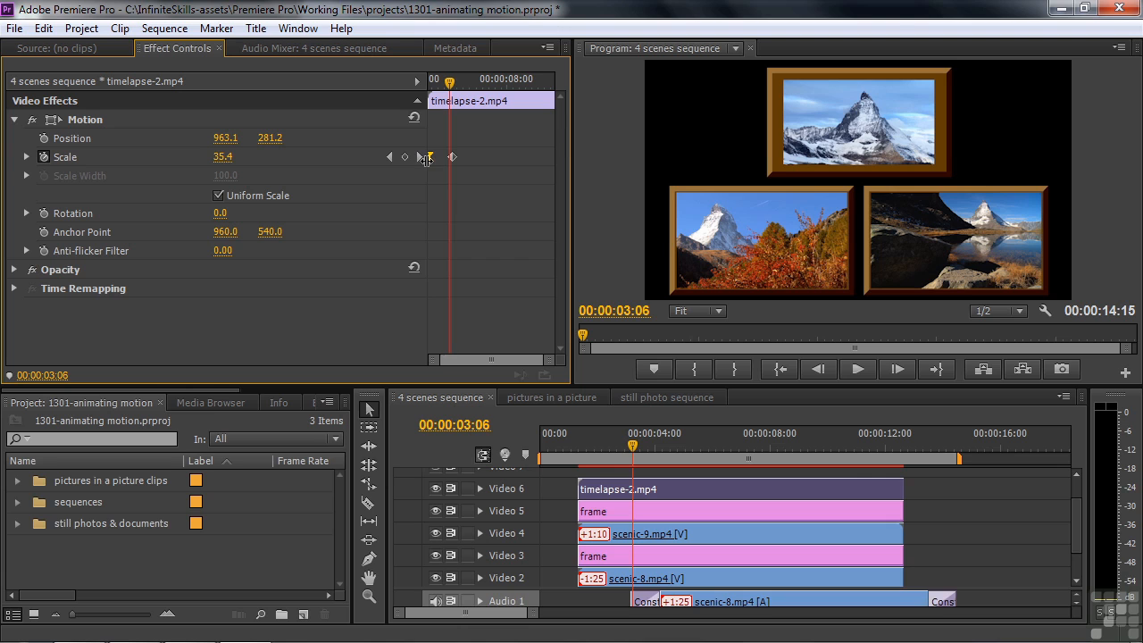
{"action": "right_click", "coordinate": [452, 156]}
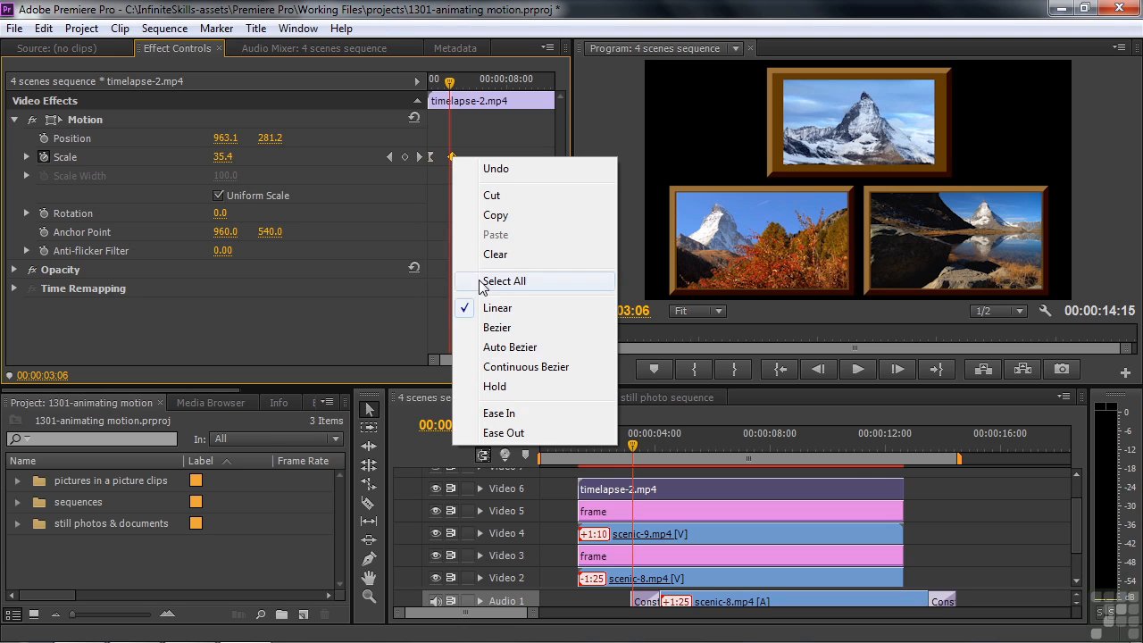
{"action": "left_click", "coordinate": [505, 414]}
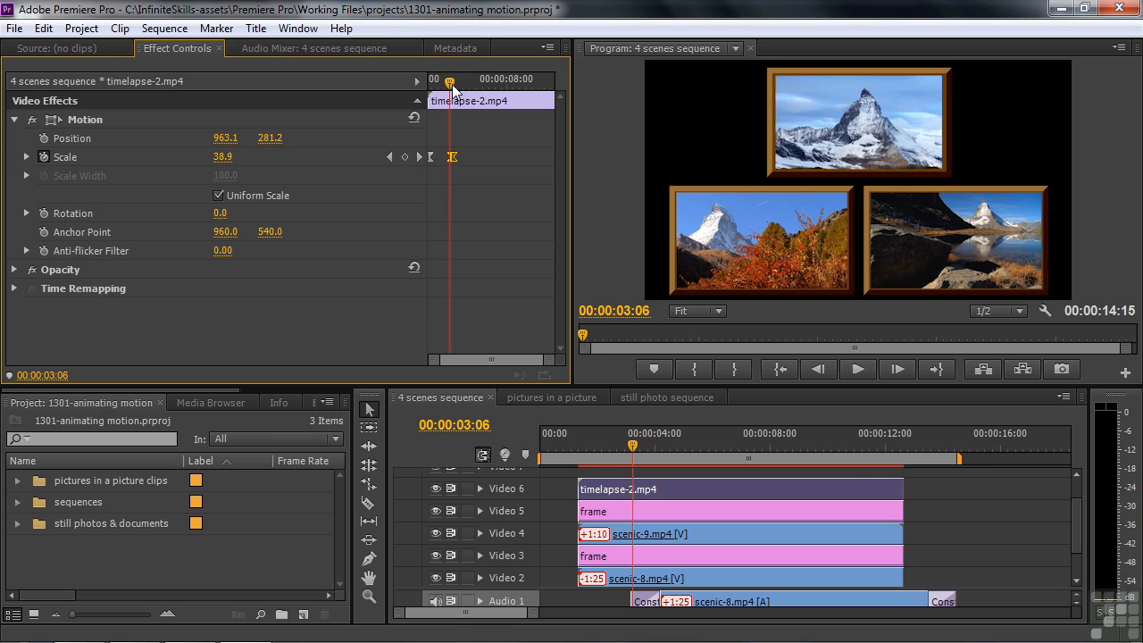
{"action": "left_click_drag", "start_coordinate": [455, 90], "coordinate": [416, 112]}
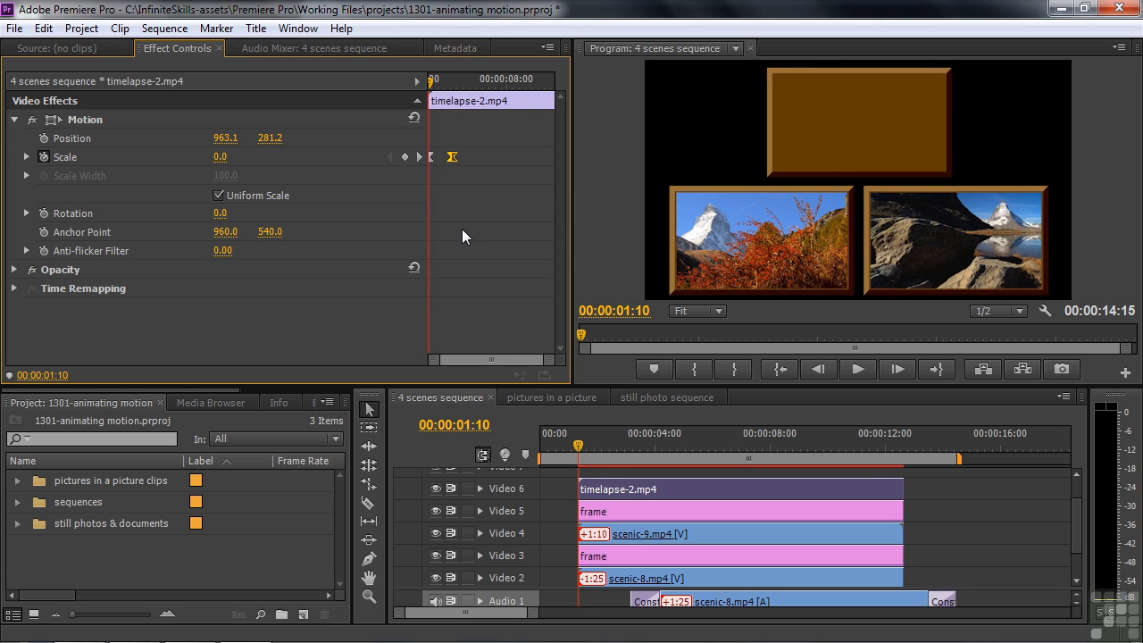
{"action": "key", "text": "space"}
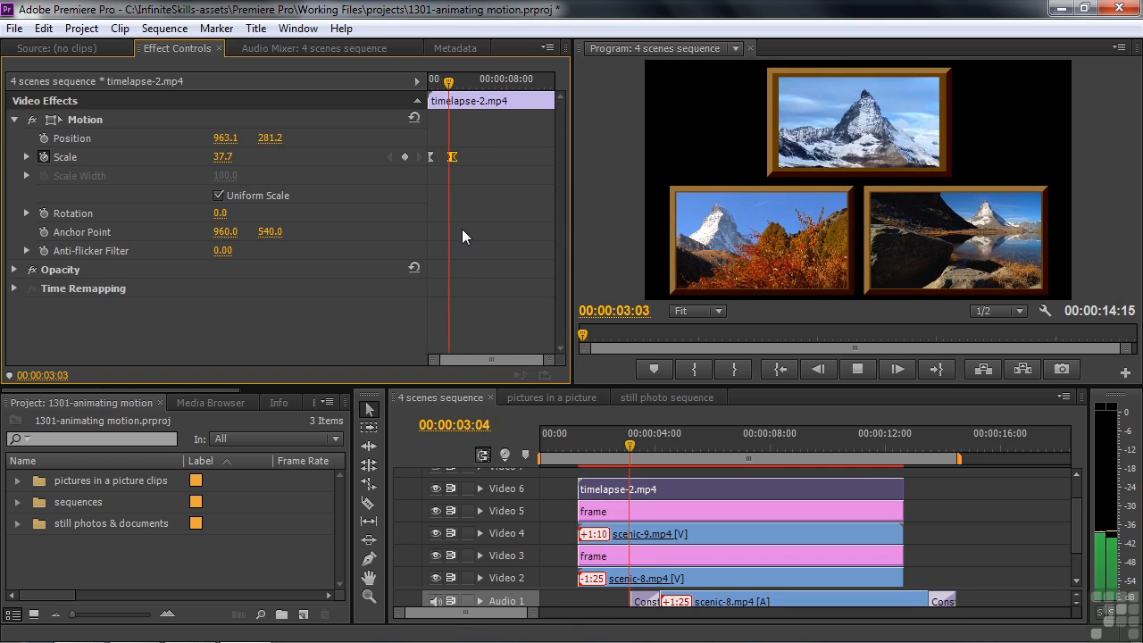
{"action": "key", "text": "space"}
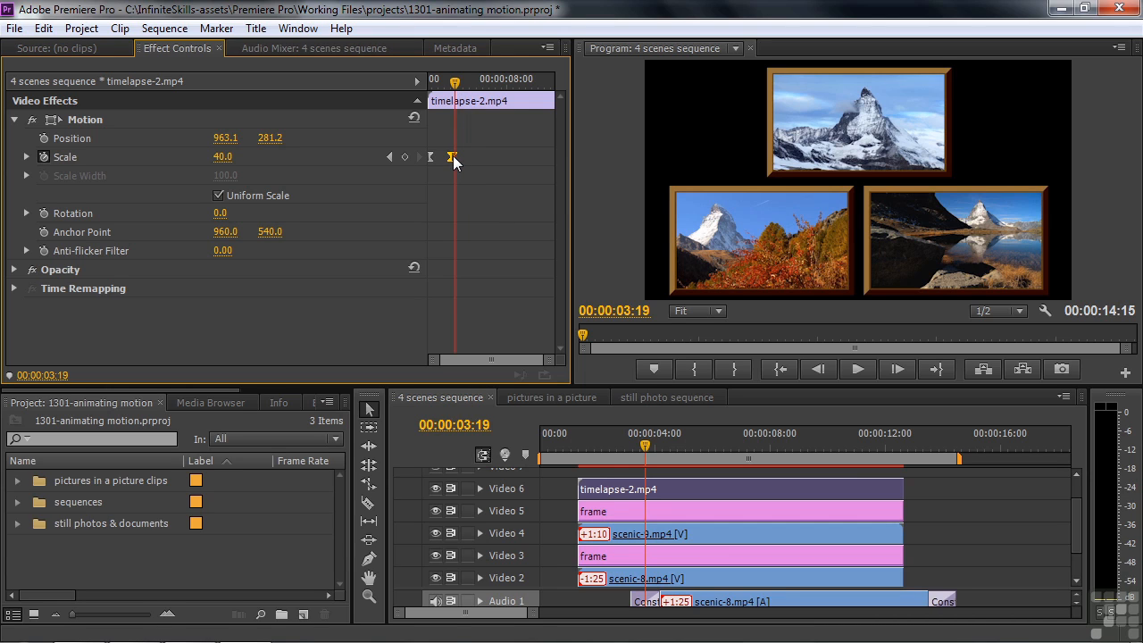
Step: Turn on Scale Height and Scale Width keyframing for the Video 5 frame at timelapse-2.mp4's second Scale keyframe, 00:00:03:12
{"action": "left_click", "coordinate": [390, 156]}
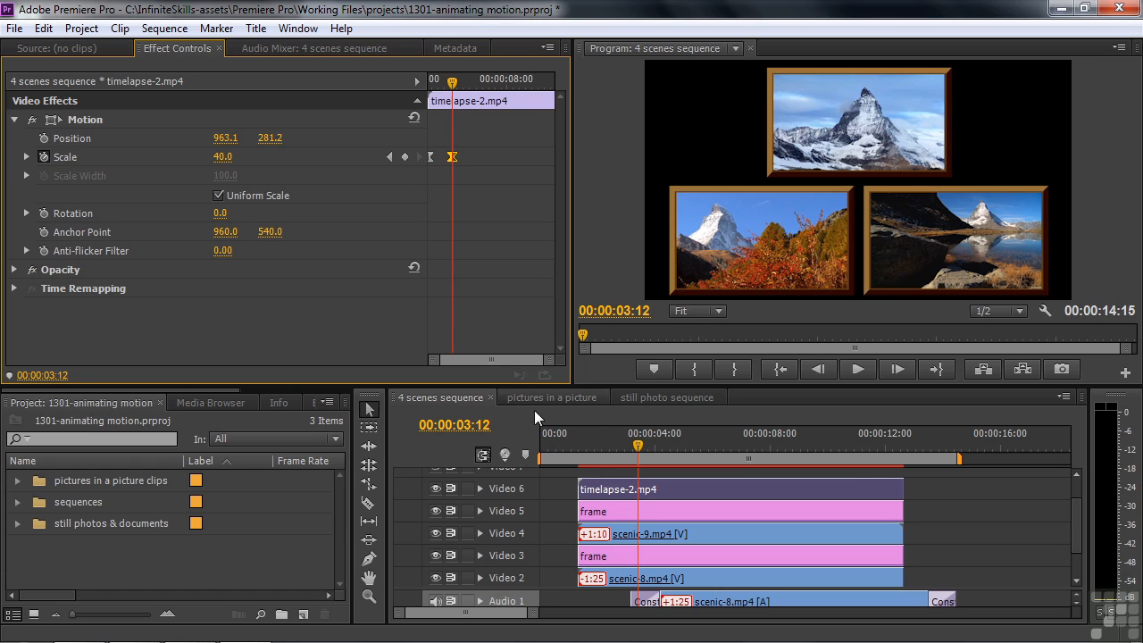
{"action": "left_click", "coordinate": [635, 512]}
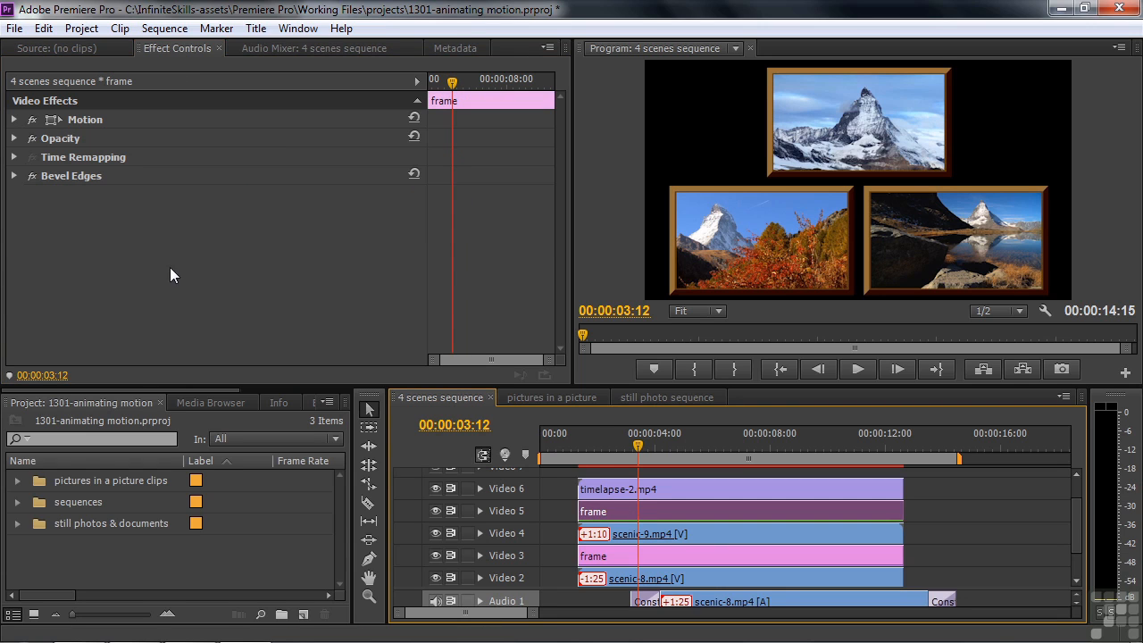
{"action": "left_click", "coordinate": [15, 120]}
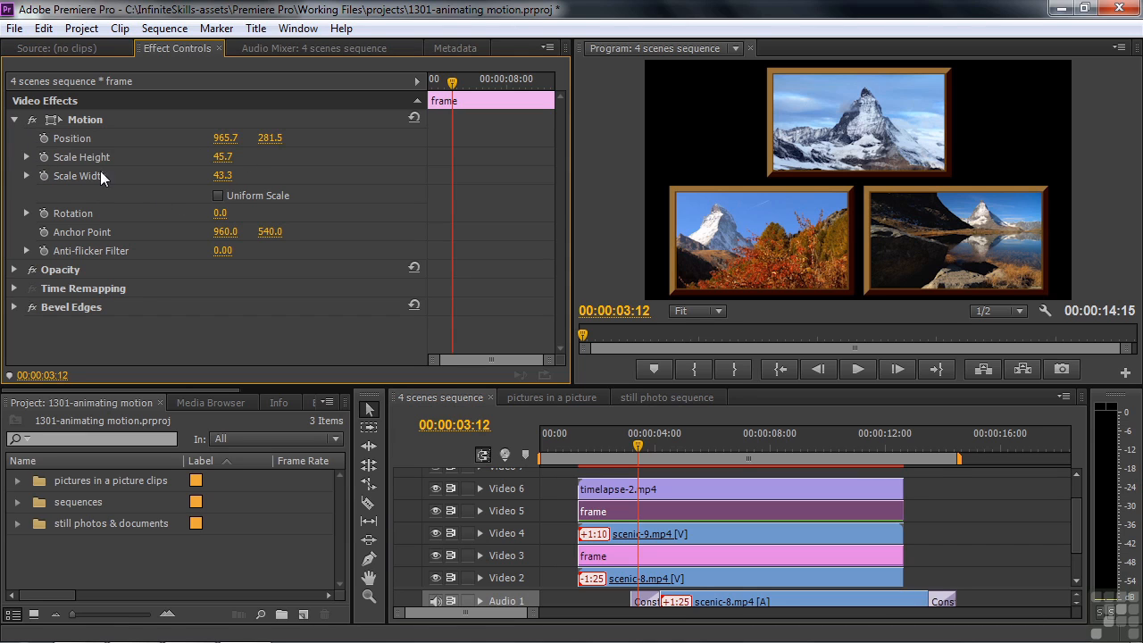
{"action": "left_click", "coordinate": [44, 157]}
{"action": "left_click", "coordinate": [43, 175]}
Step: Set the Video 5 frame's Scale Height and Scale Width to 0 at 00:00:01:10 and play back the combined animation
{"action": "key", "text": "Left"}
{"action": "key", "text": "Left"}
{"action": "key", "text": "Left"}
{"action": "key", "text": "Left"}
{"action": "key", "text": "Left"}
{"action": "key", "text": "Left"}
{"action": "key", "text": "Left"}
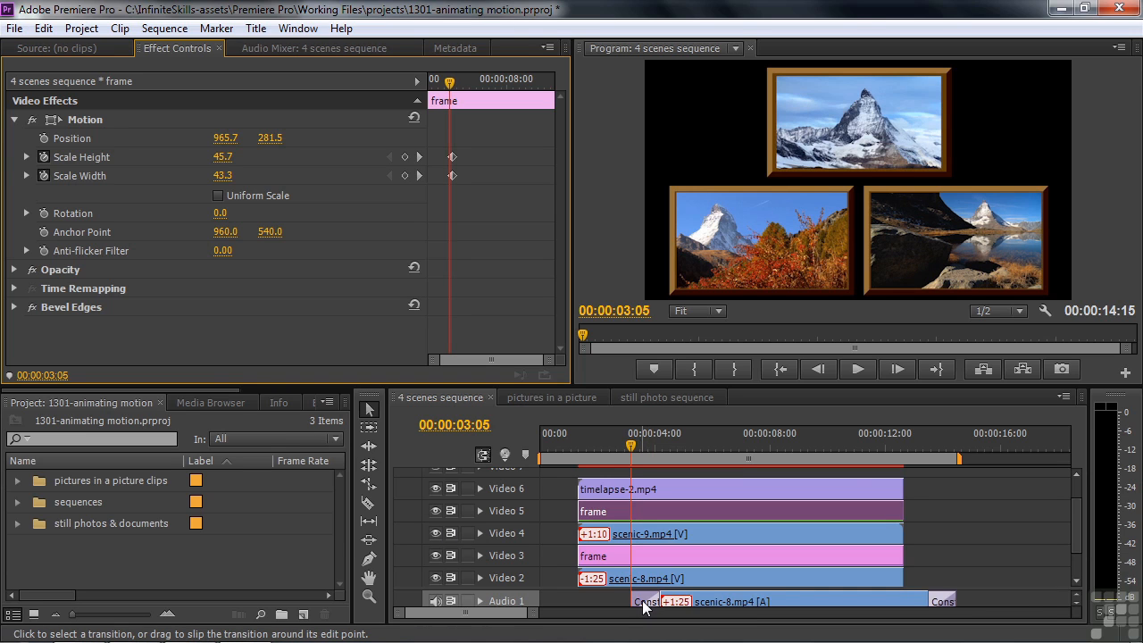
{"action": "key", "text": "Up"}
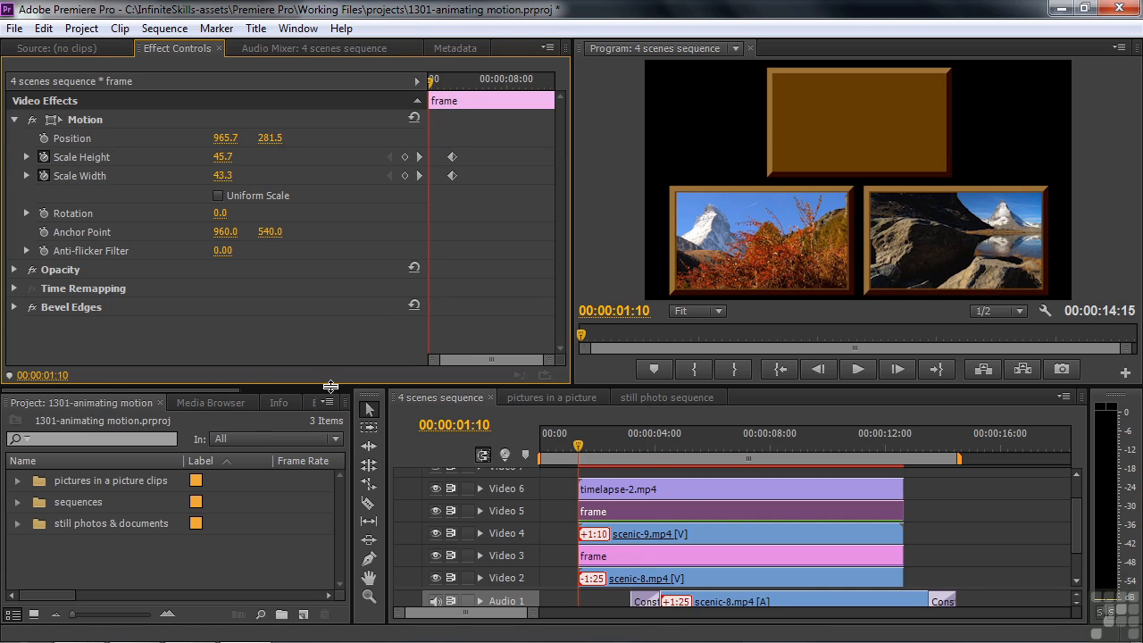
{"action": "left_click", "coordinate": [232, 157]}
{"action": "type", "text": "0"}
{"action": "key", "text": "Return"}
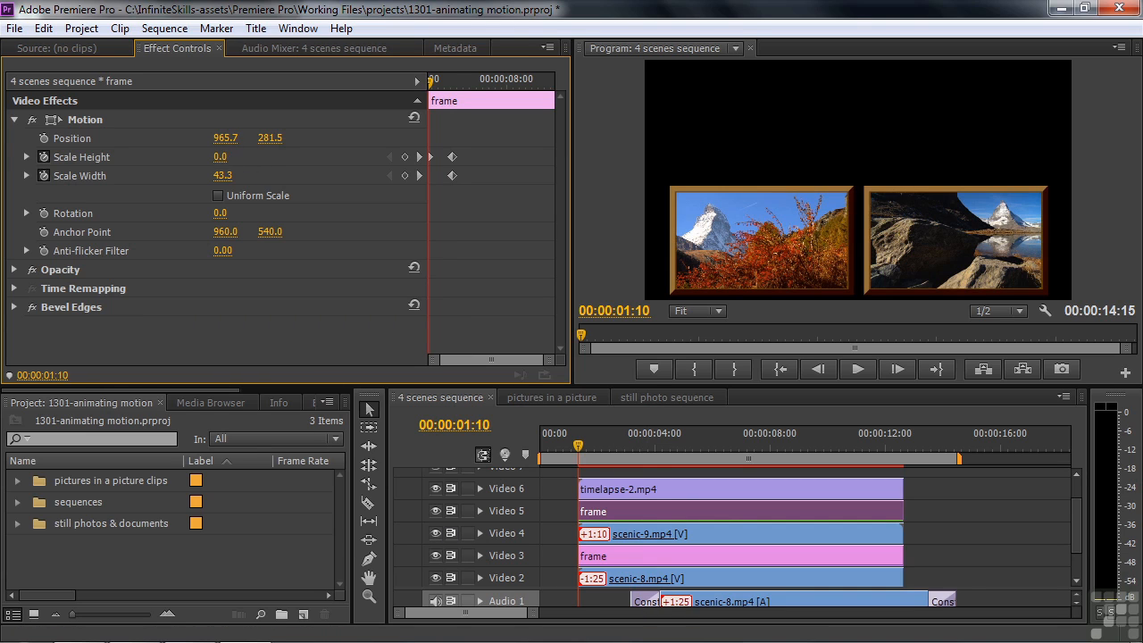
{"action": "left_click", "coordinate": [224, 175]}
{"action": "type", "text": "0"}
{"action": "key", "text": "Return"}
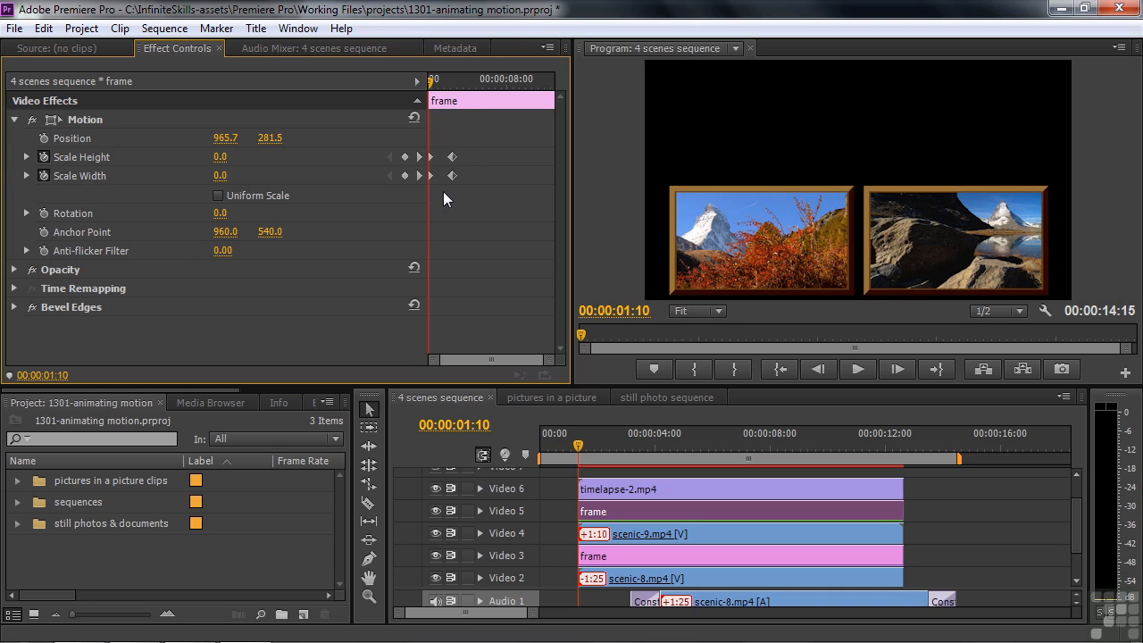
{"action": "key", "text": "space"}
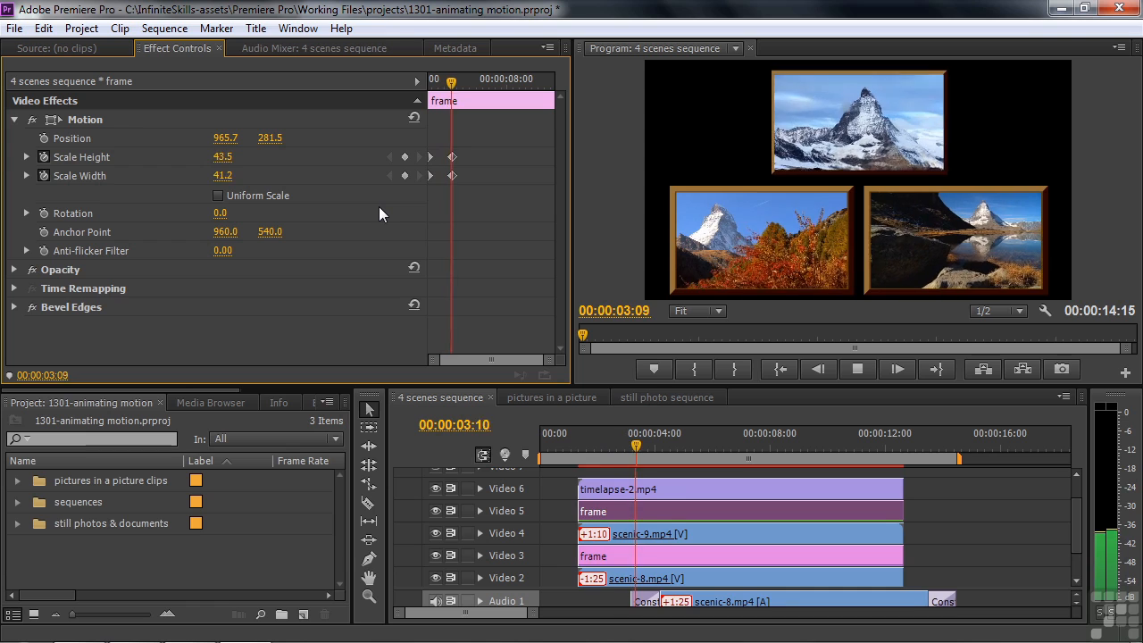
{"action": "key", "text": "space"}
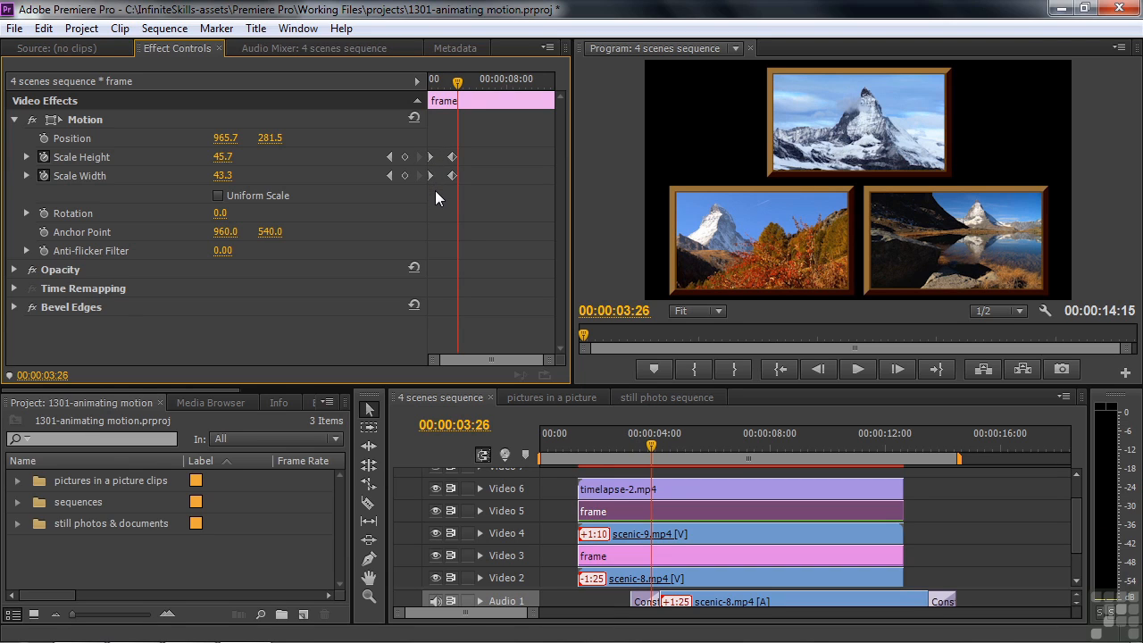
Step: Apply Ease Out to the Video 5 frame's first Scale Height and Width keyframes and Ease In to the second pair, and play the animation
{"action": "left_click_drag", "start_coordinate": [436, 187], "coordinate": [421, 142]}
{"action": "right_click", "coordinate": [432, 159]}
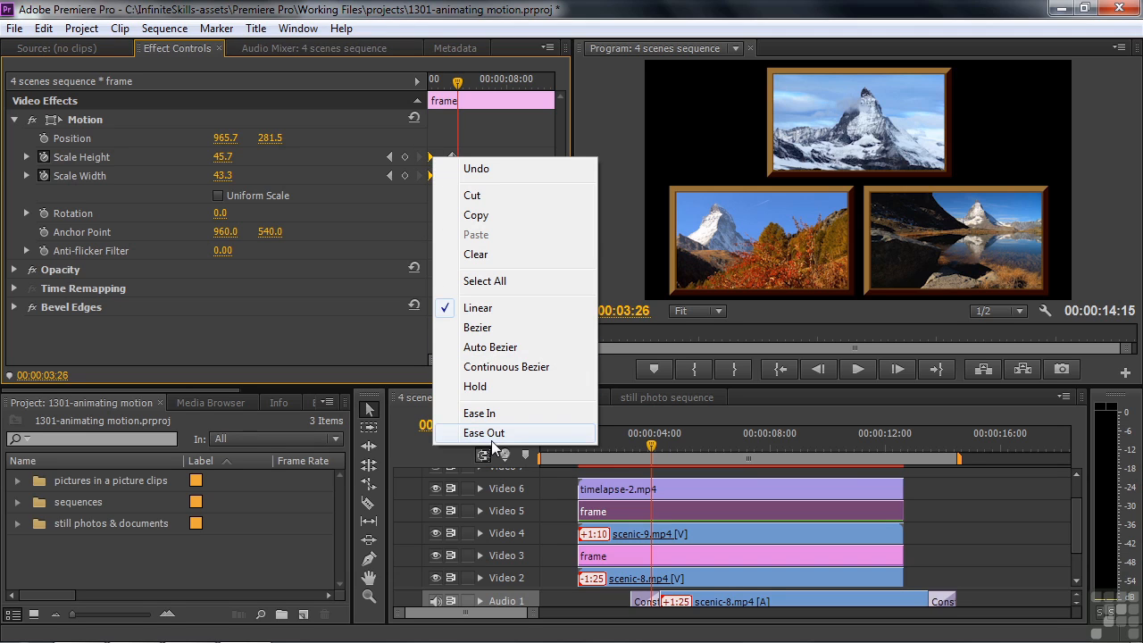
{"action": "left_click", "coordinate": [495, 434]}
{"action": "left_click_drag", "start_coordinate": [472, 191], "coordinate": [446, 138]}
{"action": "right_click", "coordinate": [452, 157]}
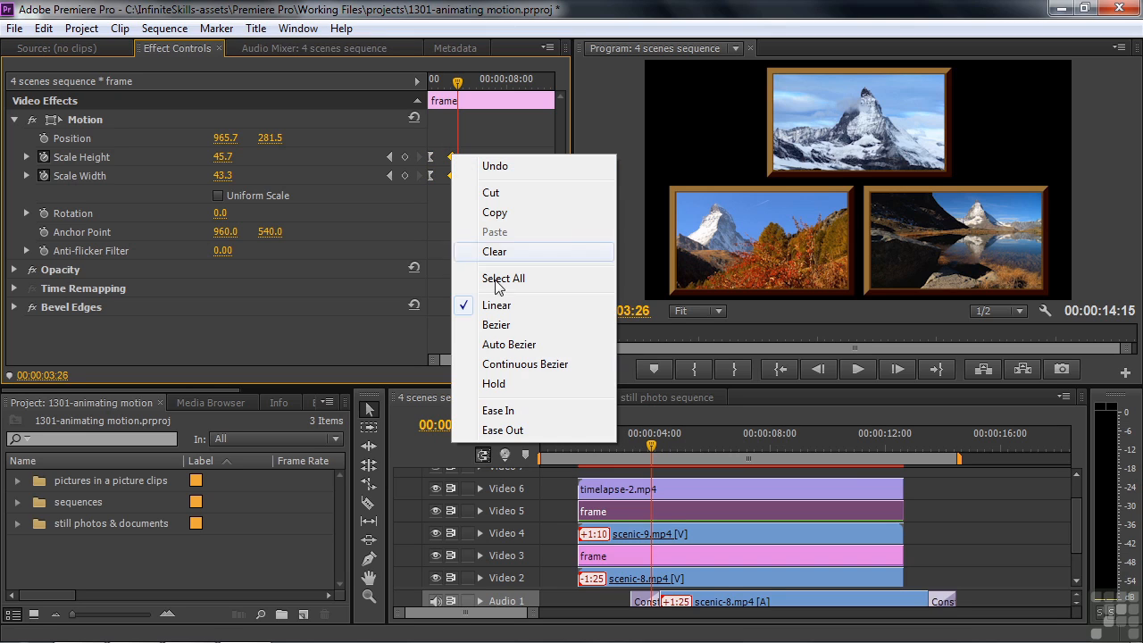
{"action": "left_click", "coordinate": [514, 411]}
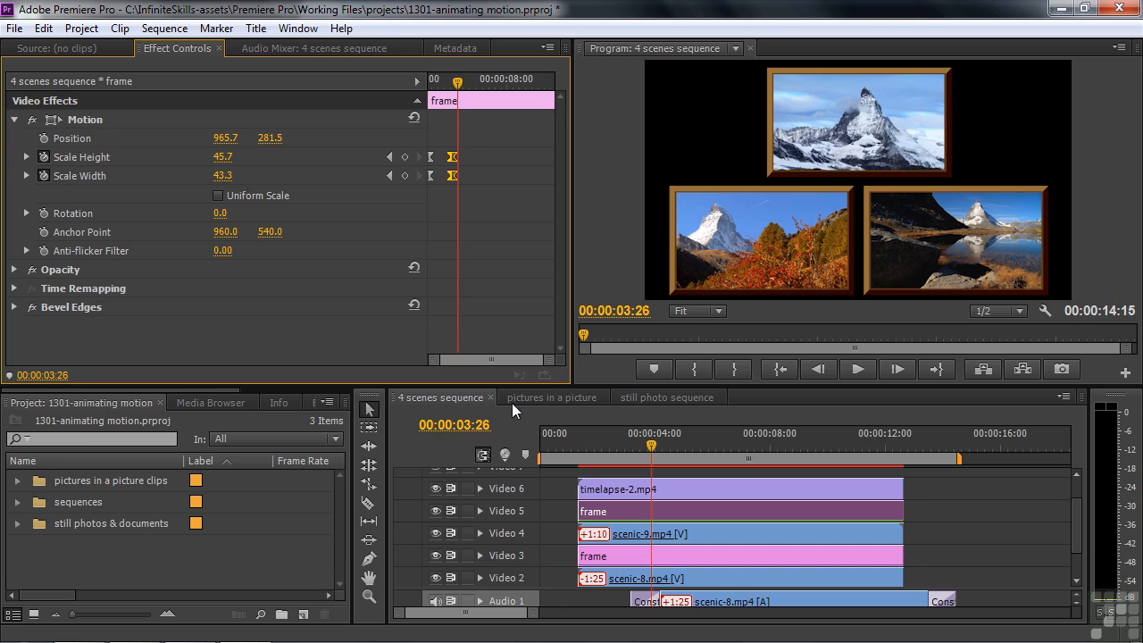
{"action": "left_click_drag", "start_coordinate": [460, 82], "coordinate": [415, 85]}
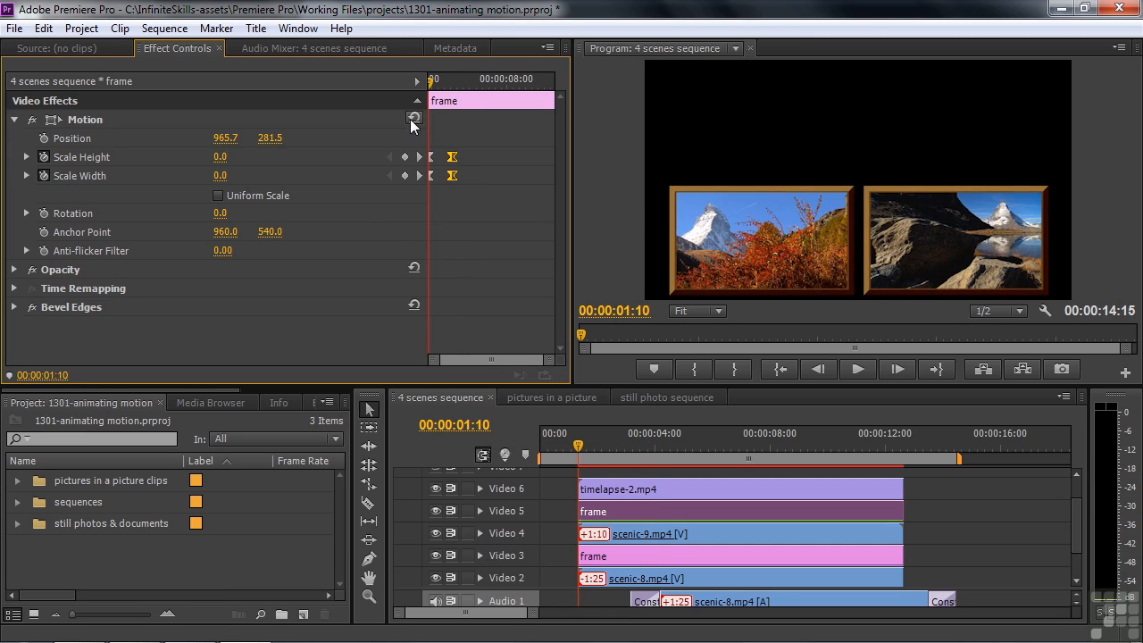
{"action": "key", "text": "space"}
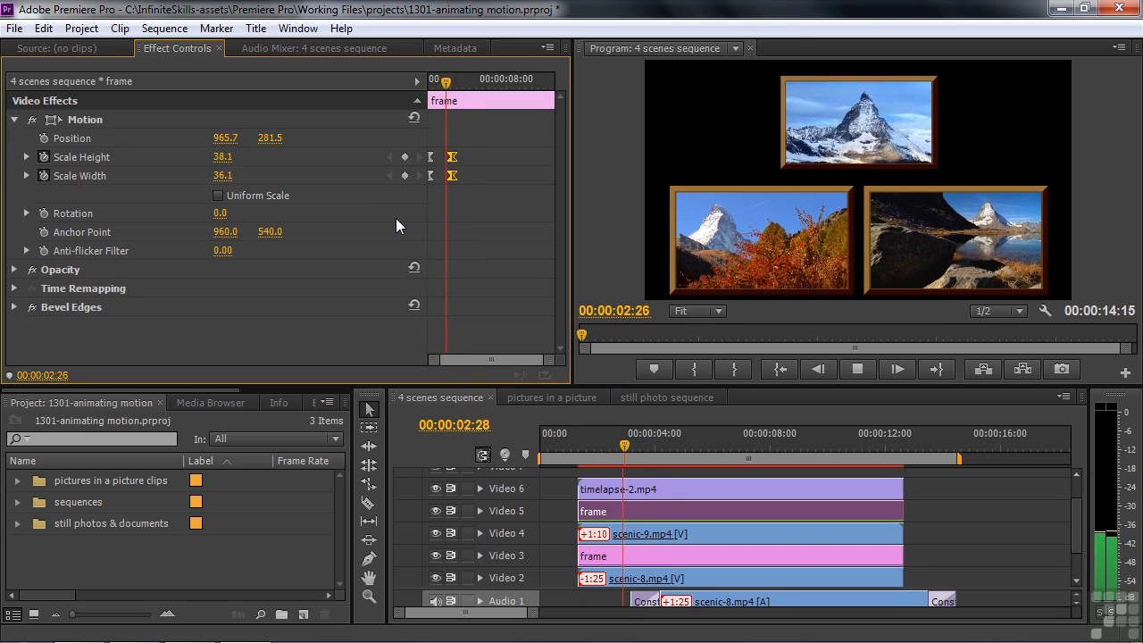
{"action": "key", "text": "space"}
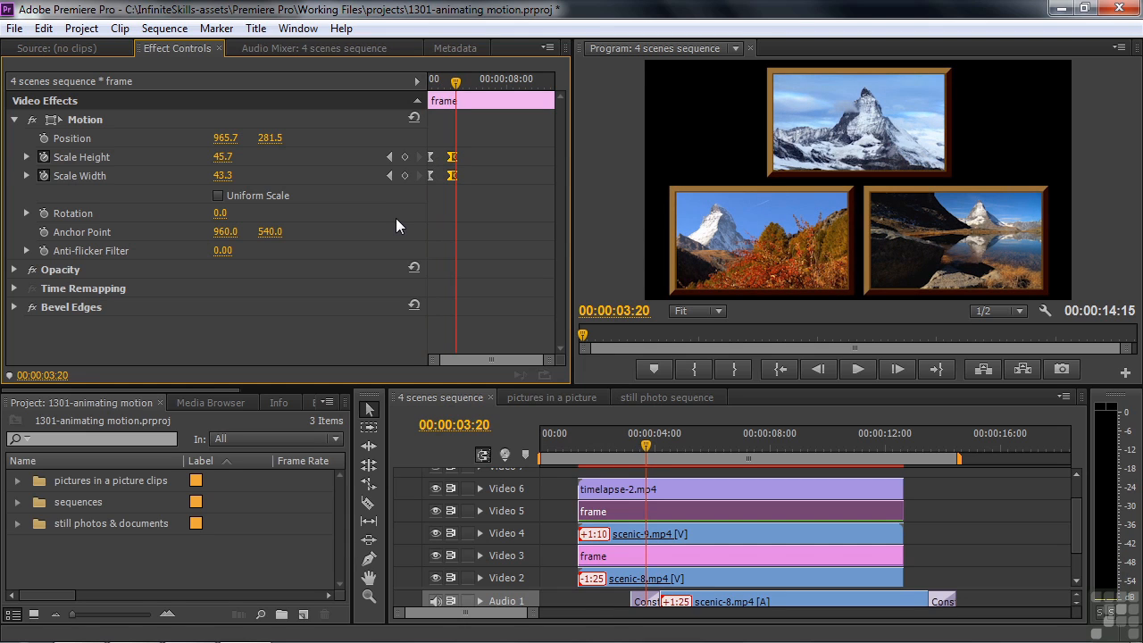
Step: Hide and show the Video 4 track to check which picture it holds
{"action": "left_click", "coordinate": [798, 255]}
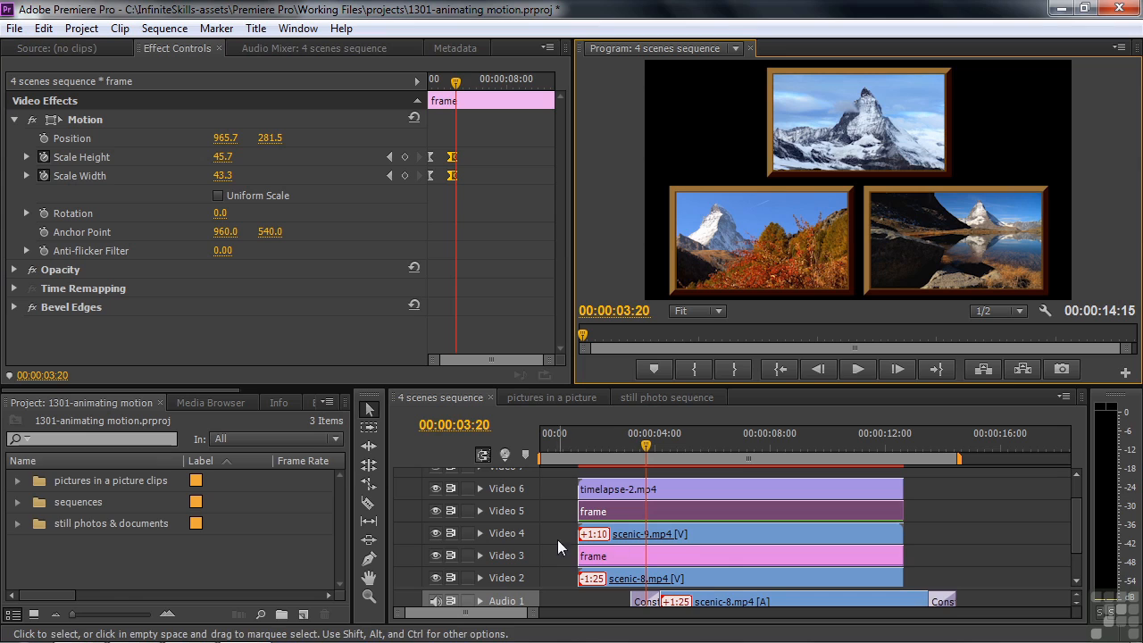
{"action": "left_click", "coordinate": [436, 533]}
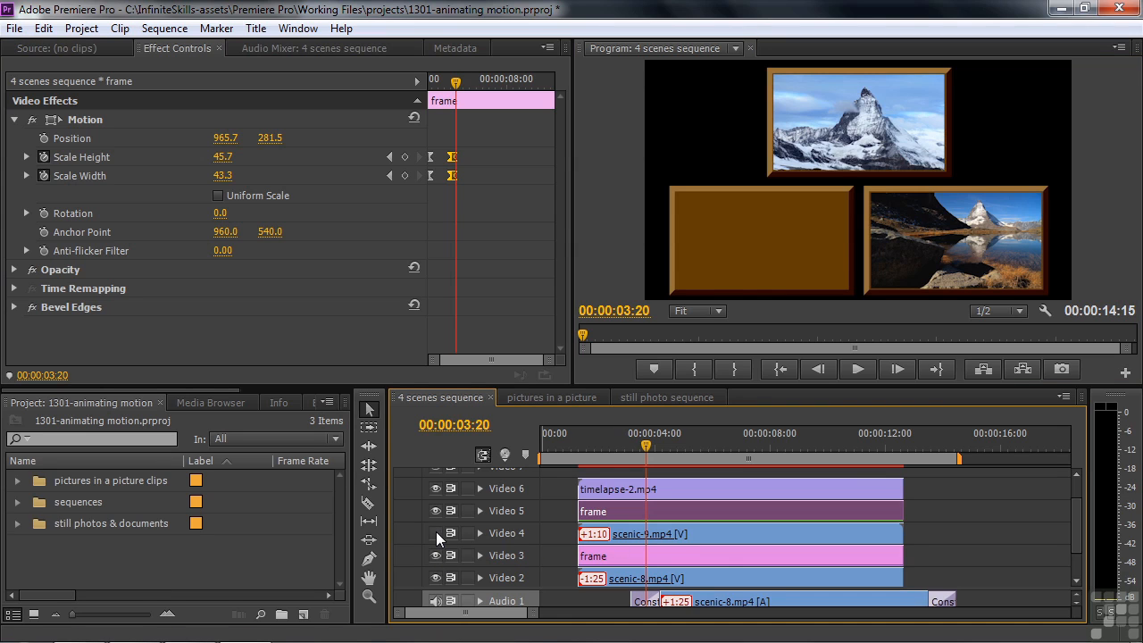
{"action": "left_click", "coordinate": [435, 533]}
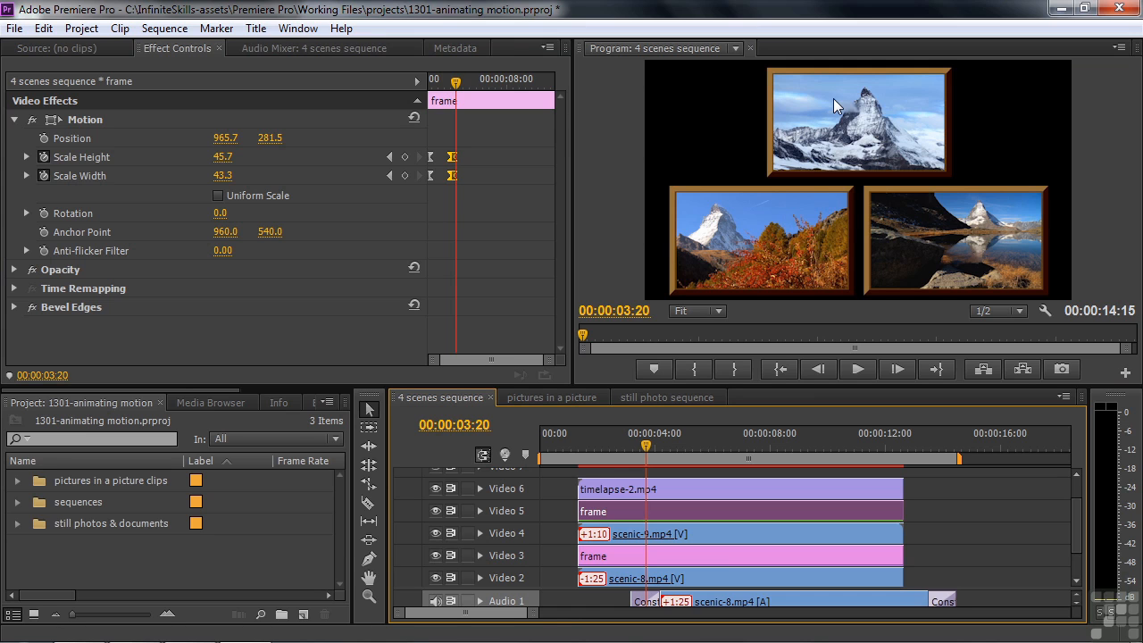
Step: Turn on Position keyframing for scenic-9.mp4 on Video 4 at 00:00:04:10
{"action": "left_click_drag", "start_coordinate": [649, 444], "coordinate": [607, 454]}
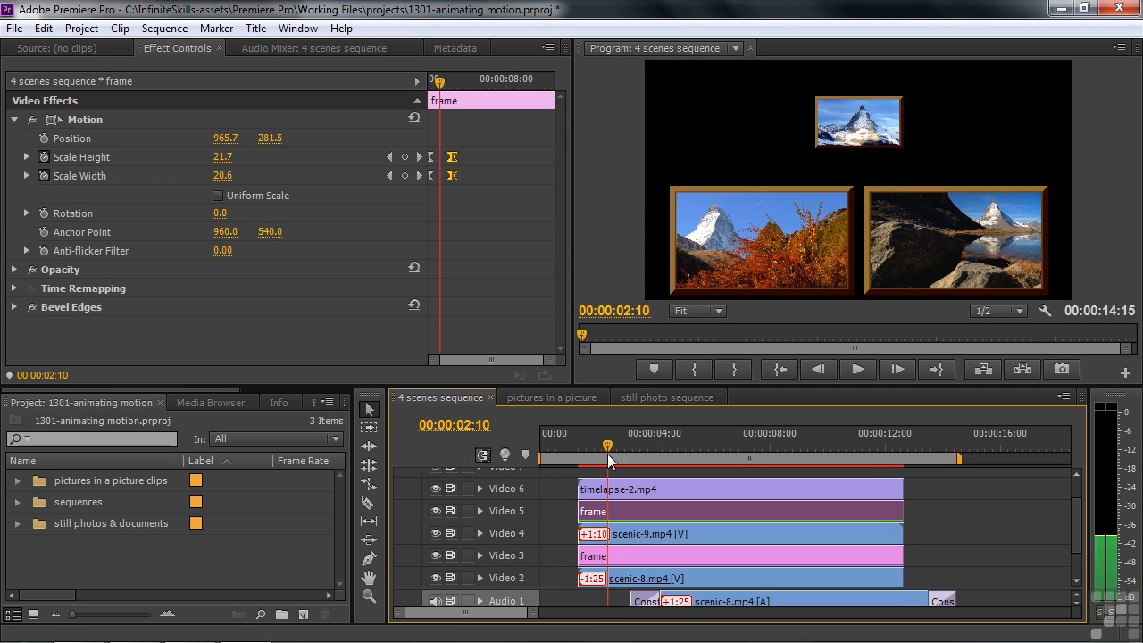
{"action": "left_click_drag", "start_coordinate": [608, 446], "coordinate": [661, 458]}
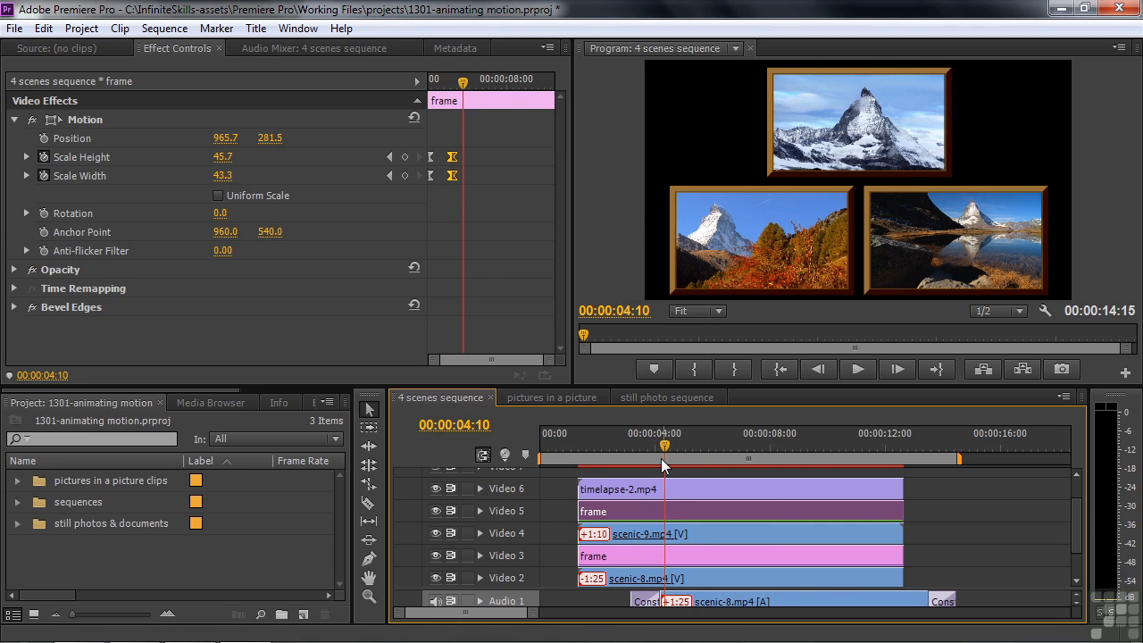
{"action": "left_click", "coordinate": [658, 532]}
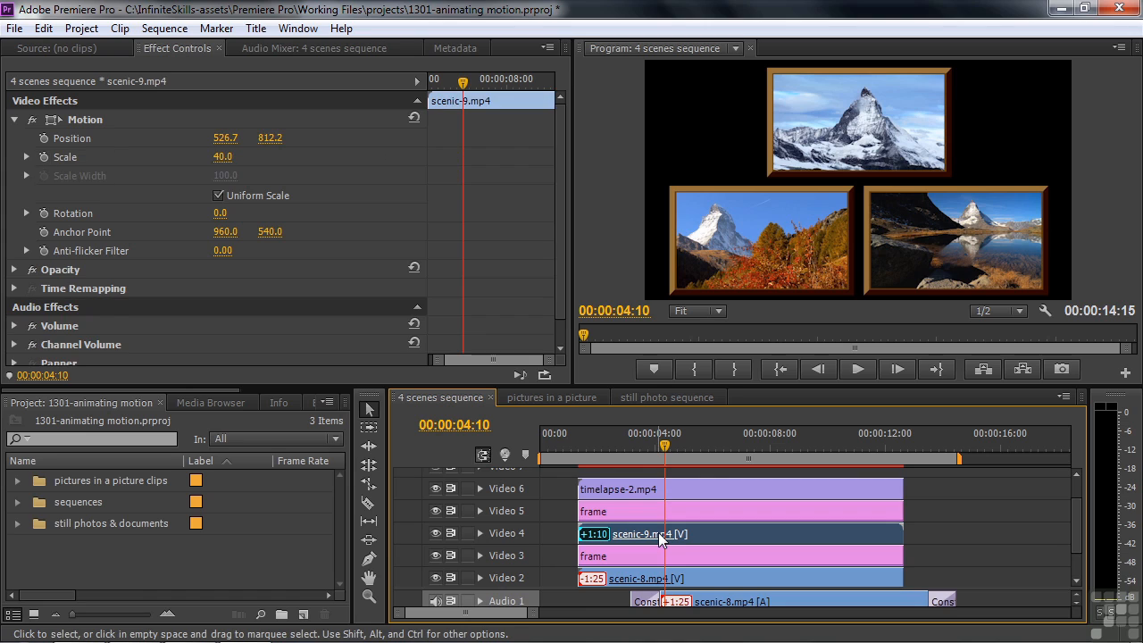
{"action": "left_click", "coordinate": [437, 532]}
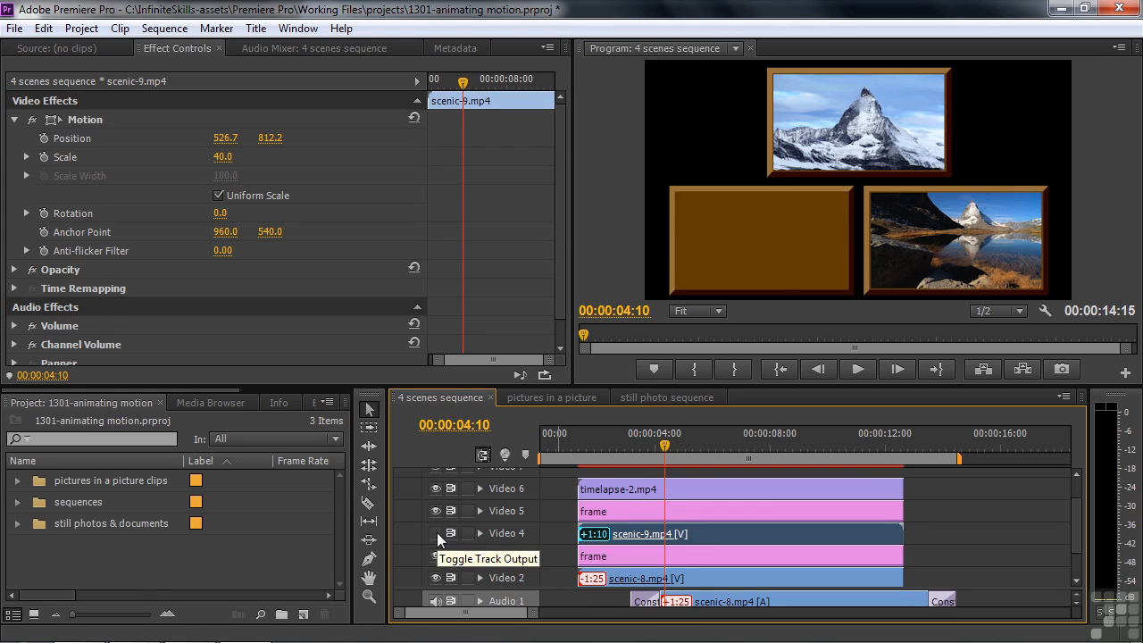
{"action": "left_click", "coordinate": [437, 532]}
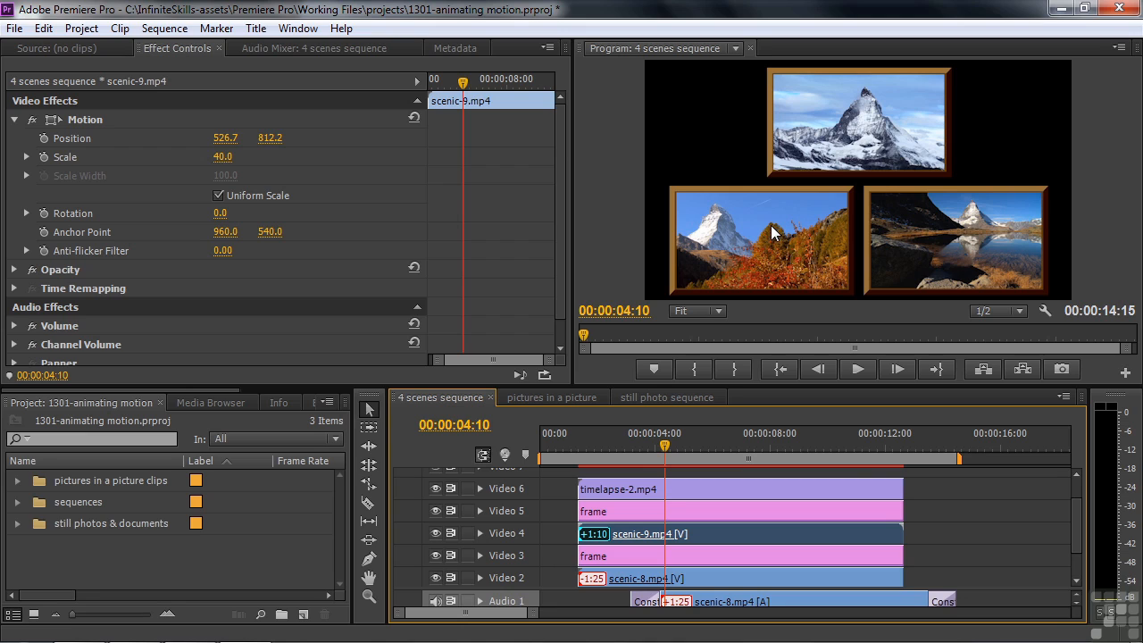
{"action": "left_click", "coordinate": [44, 137]}
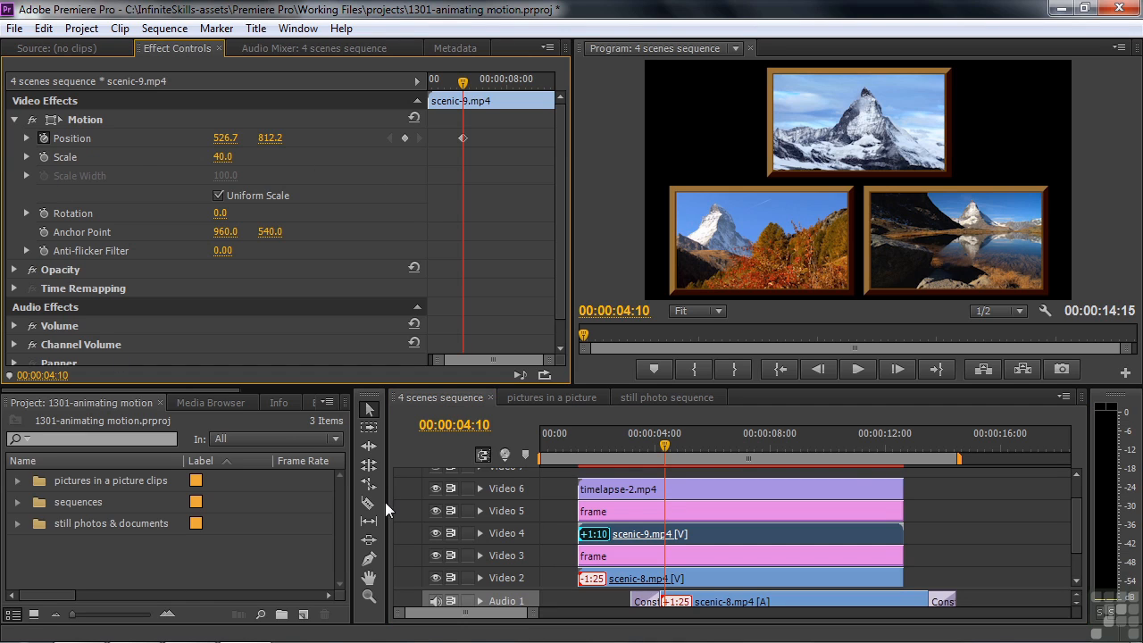
Step: Set scenic-9.mp4's horizontal Position to -485.3 at 00:00:02:10, moving it straight out of the picture, and play back the slide-in
{"action": "left_click_drag", "start_coordinate": [664, 438], "coordinate": [604, 458]}
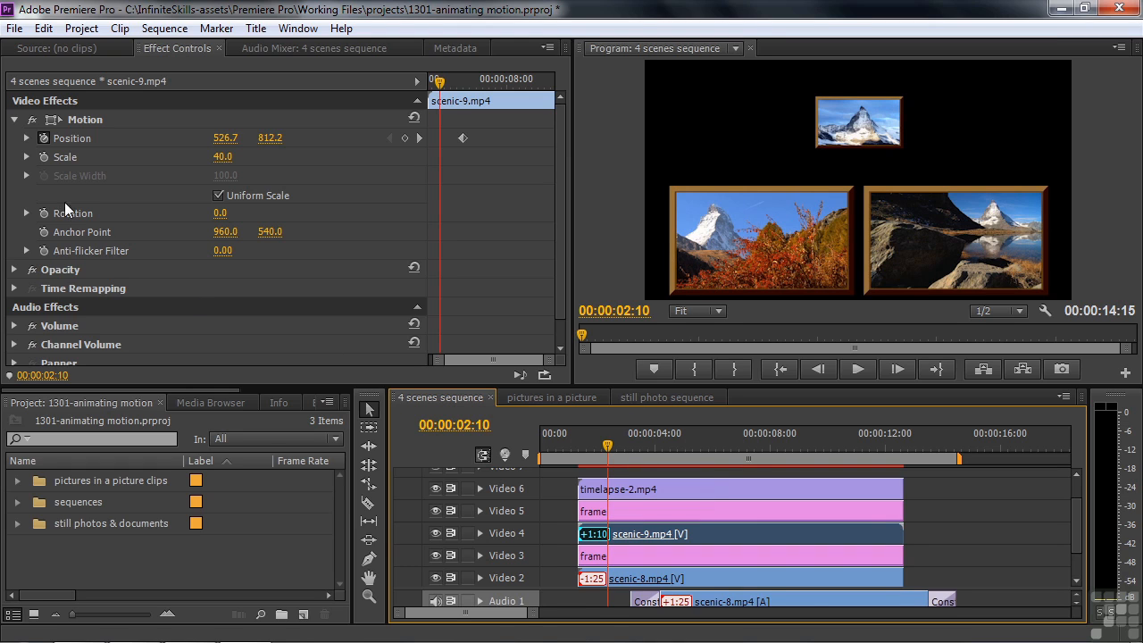
{"action": "left_click", "coordinate": [76, 121]}
{"action": "left_click_drag", "start_coordinate": [793, 218], "coordinate": [629, 234]}
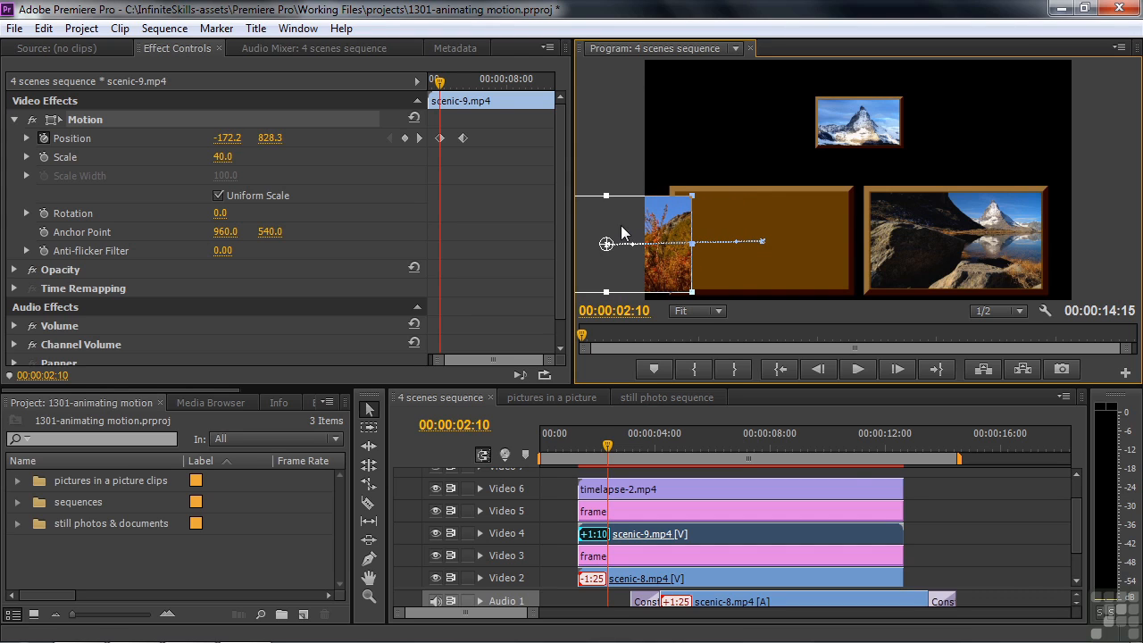
{"action": "key", "text": "ctrl+z"}
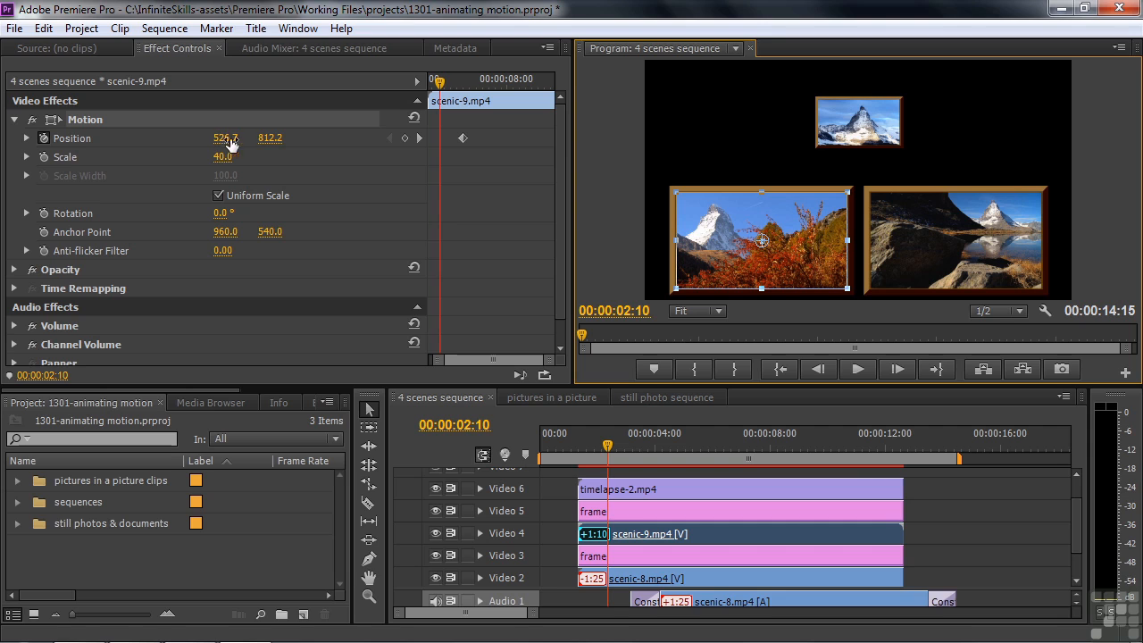
{"action": "left_click_drag", "start_coordinate": [224, 139], "coordinate": [183, 139]}
{"action": "left_click_drag", "start_coordinate": [752, 241], "coordinate": [536, 241]}
{"action": "left_click_drag", "start_coordinate": [221, 139], "coordinate": [232, 139]}
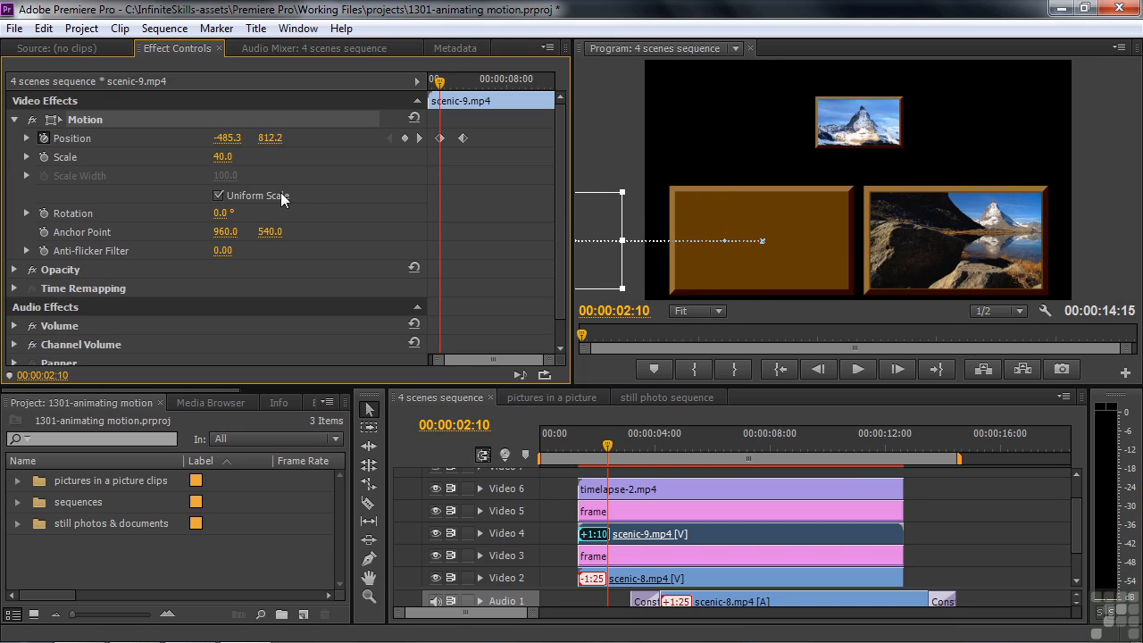
{"action": "key", "text": "space"}
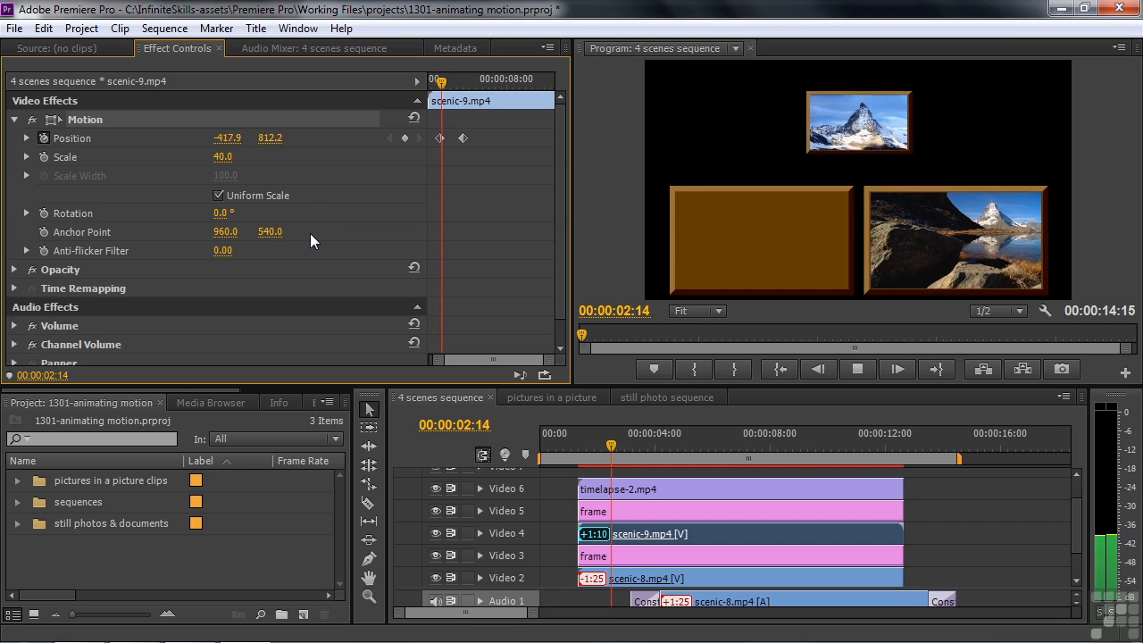
{"action": "key", "text": "space"}
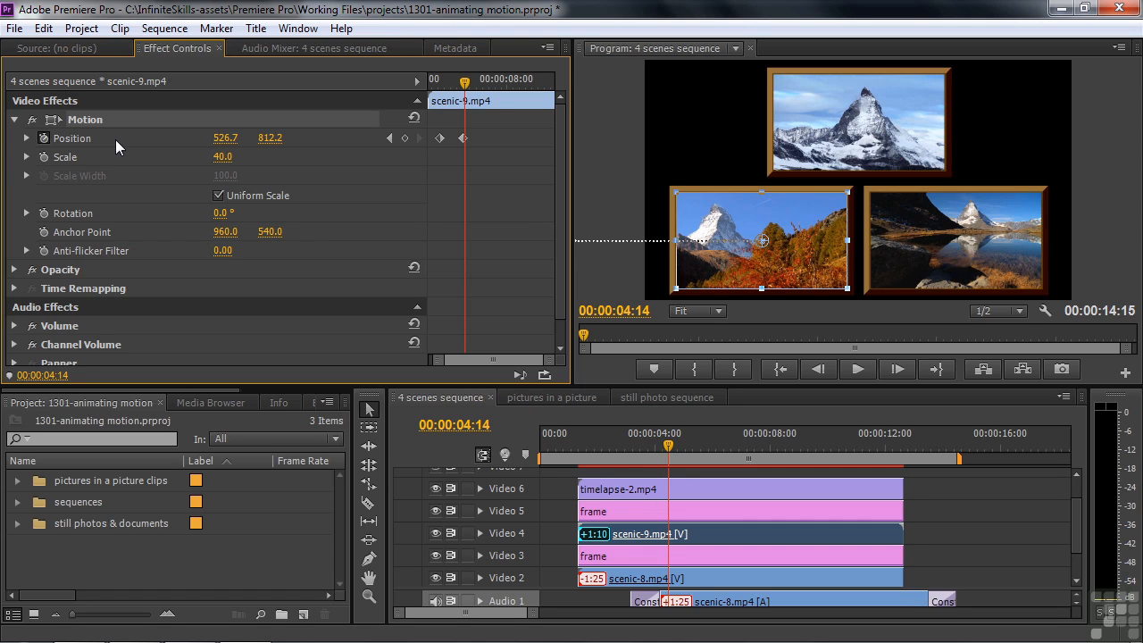
Step: Apply temporal Ease Out to scenic-9.mp4's first Position keyframe and temporal Ease In to its second
{"action": "right_click", "coordinate": [438, 137]}
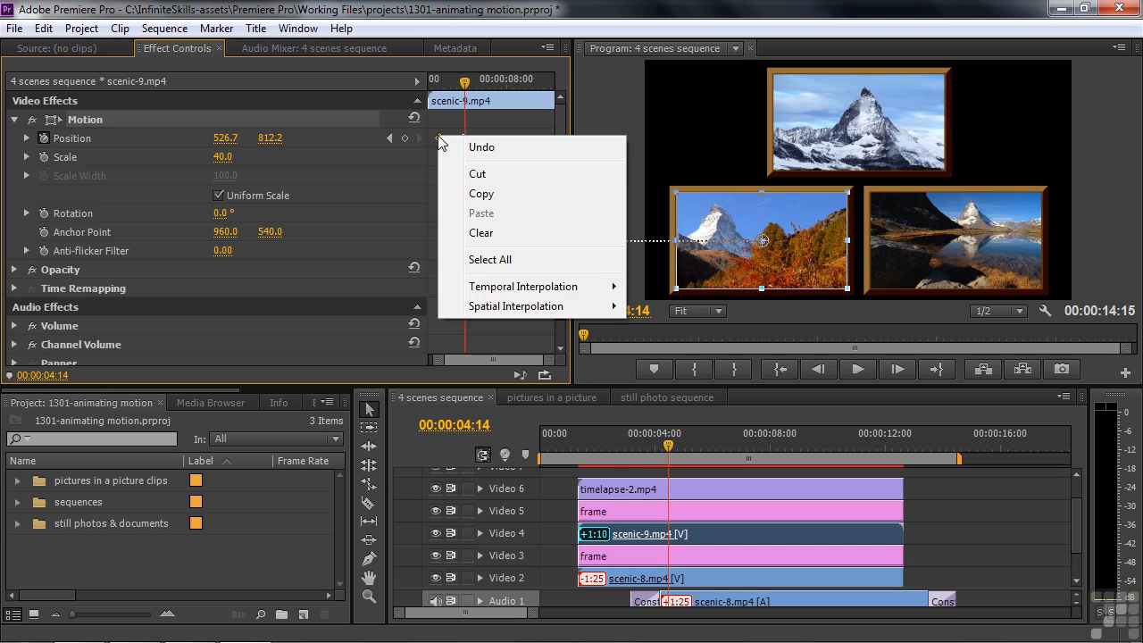
{"action": "mouse_move", "coordinate": [511, 305]}
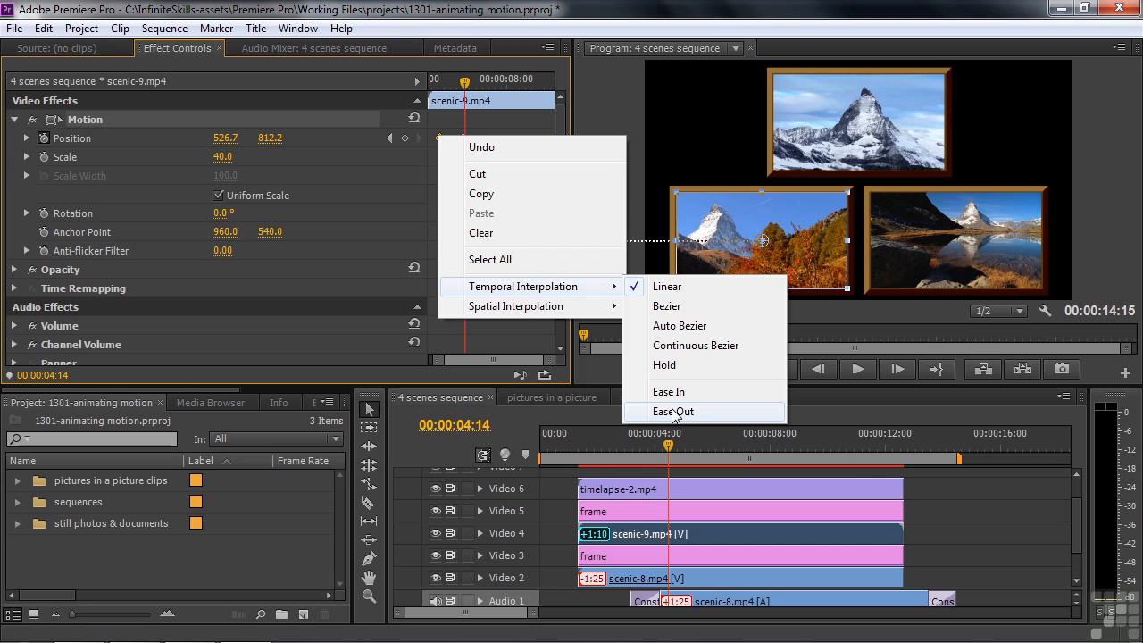
{"action": "left_click", "coordinate": [672, 412]}
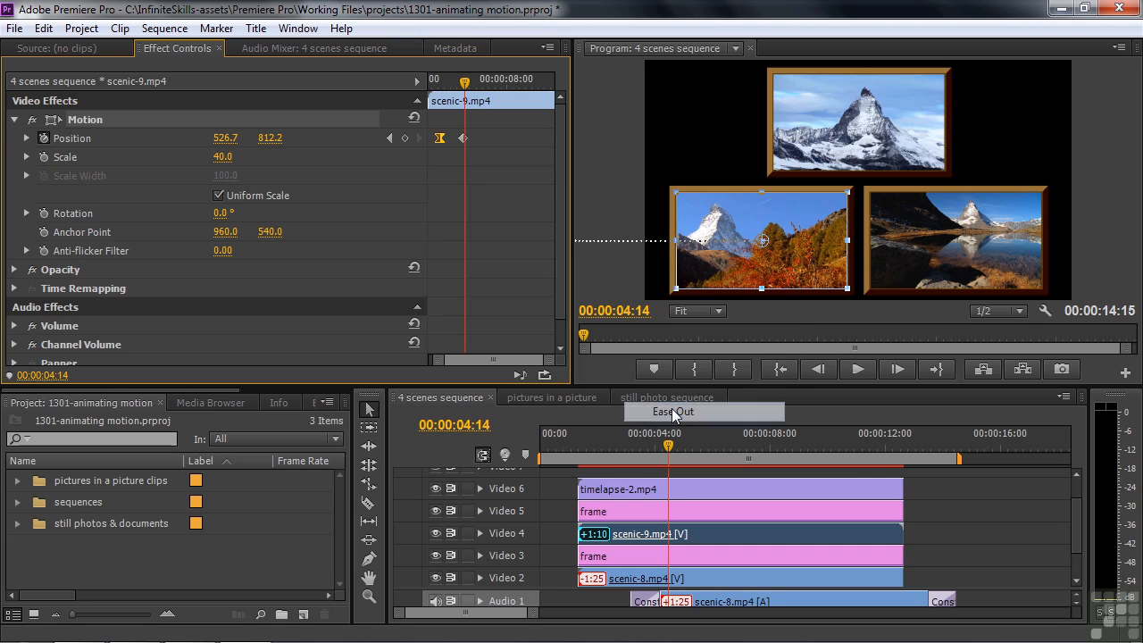
{"action": "right_click", "coordinate": [462, 137]}
{"action": "mouse_move", "coordinate": [572, 294]}
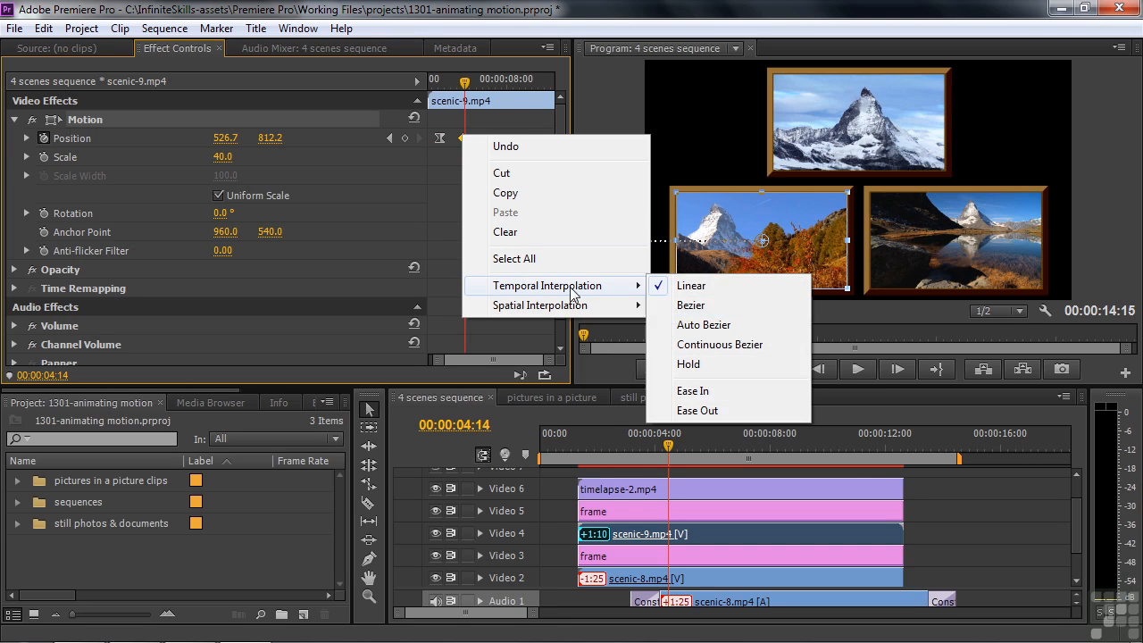
{"action": "left_click", "coordinate": [696, 391]}
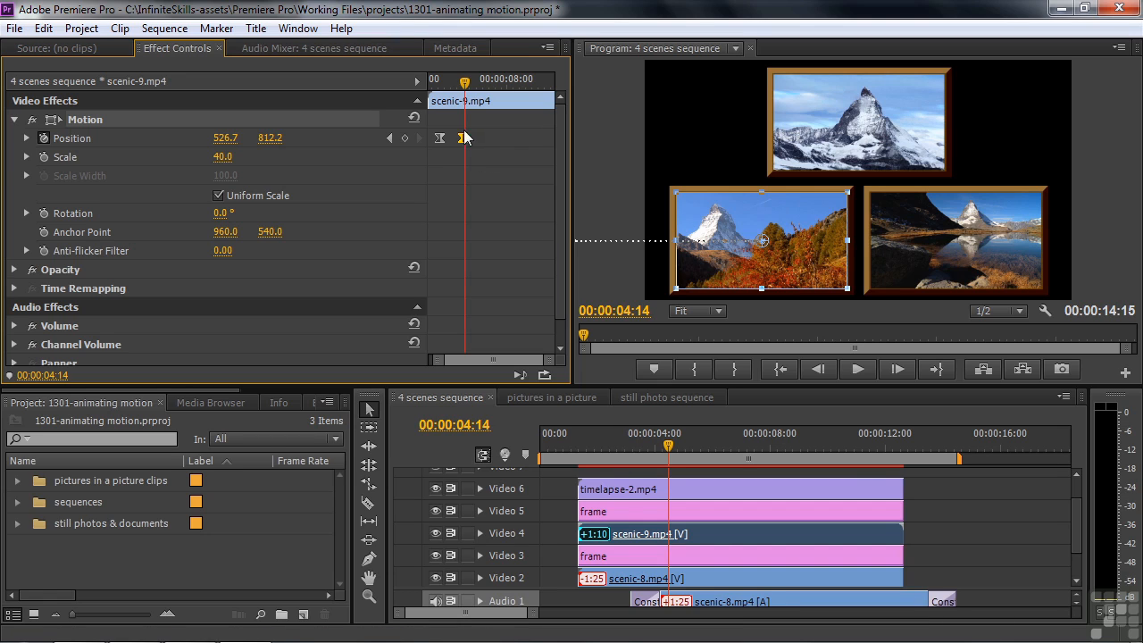
Step: Turn on Position keyframing for the Video 3 frame at scenic-9.mp4's second Position keyframe, 00:00:04:10
{"action": "left_click", "coordinate": [390, 139]}
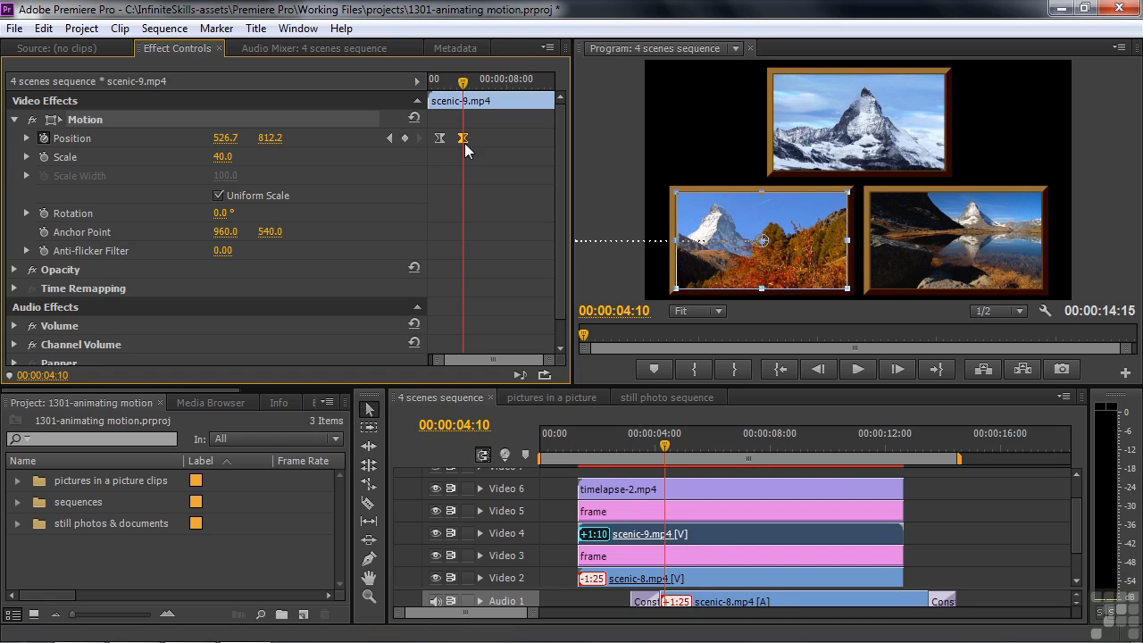
{"action": "left_click", "coordinate": [661, 557]}
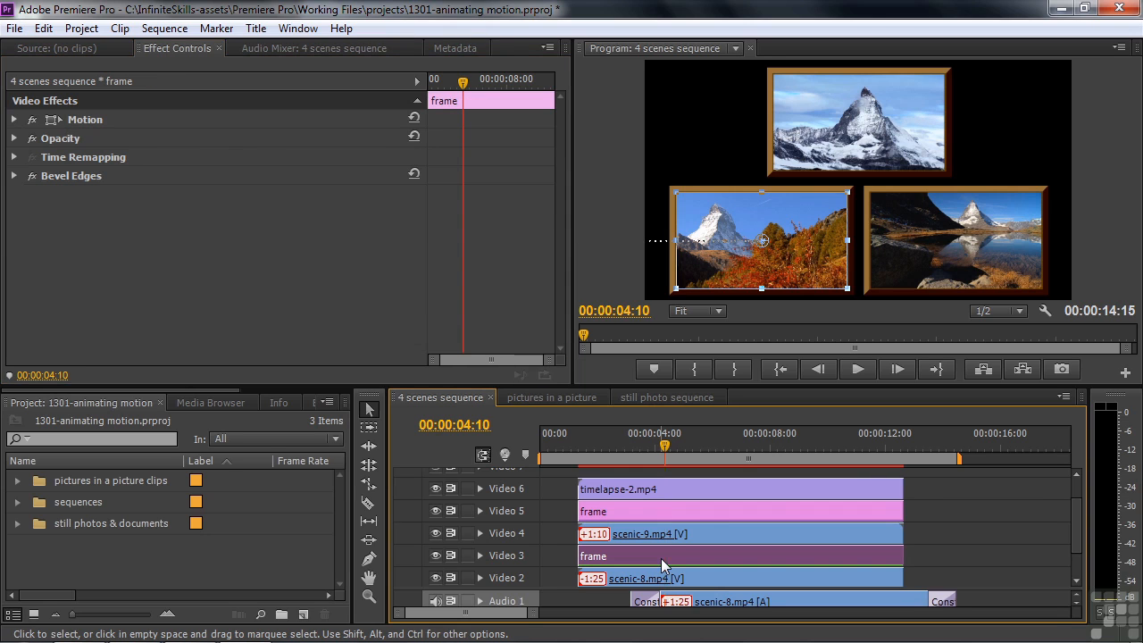
{"action": "left_click", "coordinate": [14, 120]}
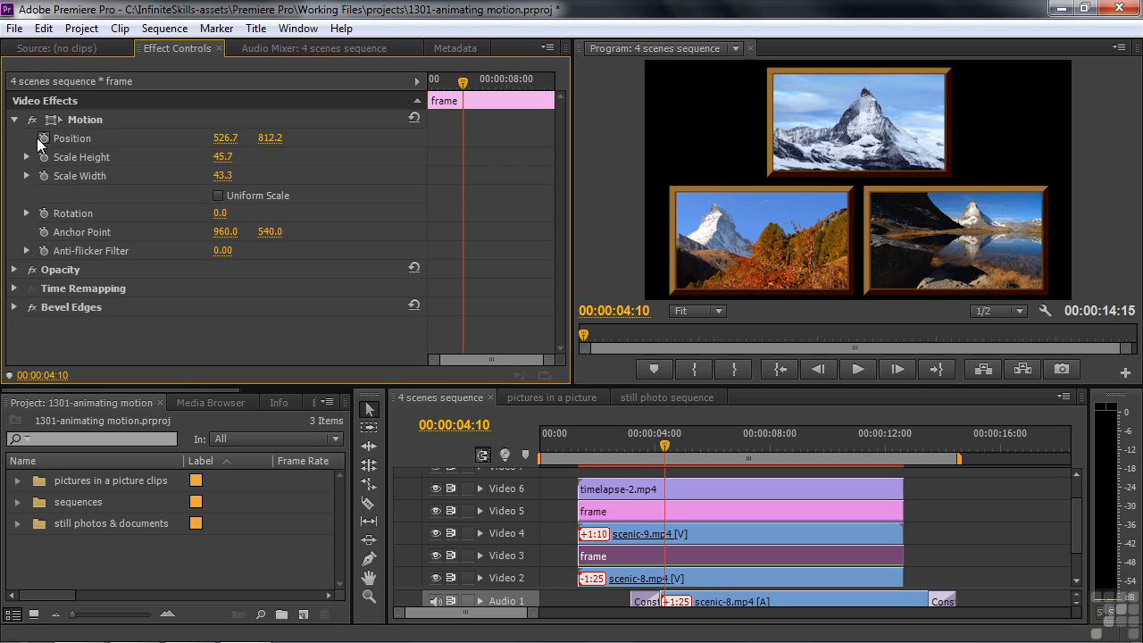
{"action": "left_click", "coordinate": [43, 139]}
Step: Set the Video 3 frame's horizontal Position to -485.3 at scenic-9.mp4's first Position keyframe, 00:00:02:10, and play back the animation
{"action": "left_click", "coordinate": [664, 530]}
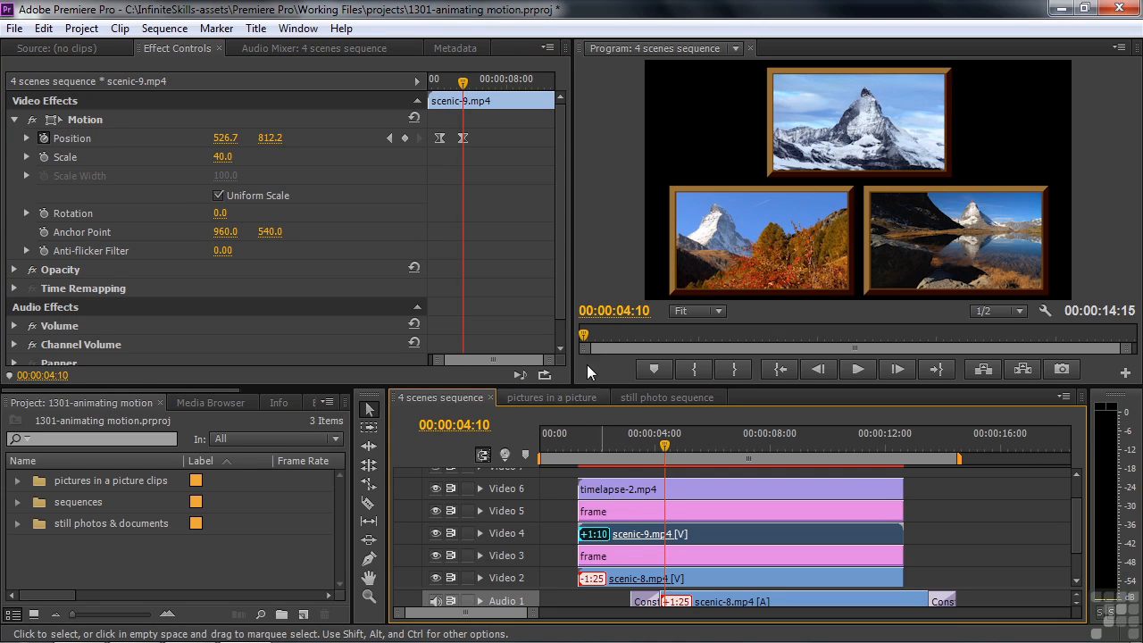
{"action": "left_click", "coordinate": [388, 137]}
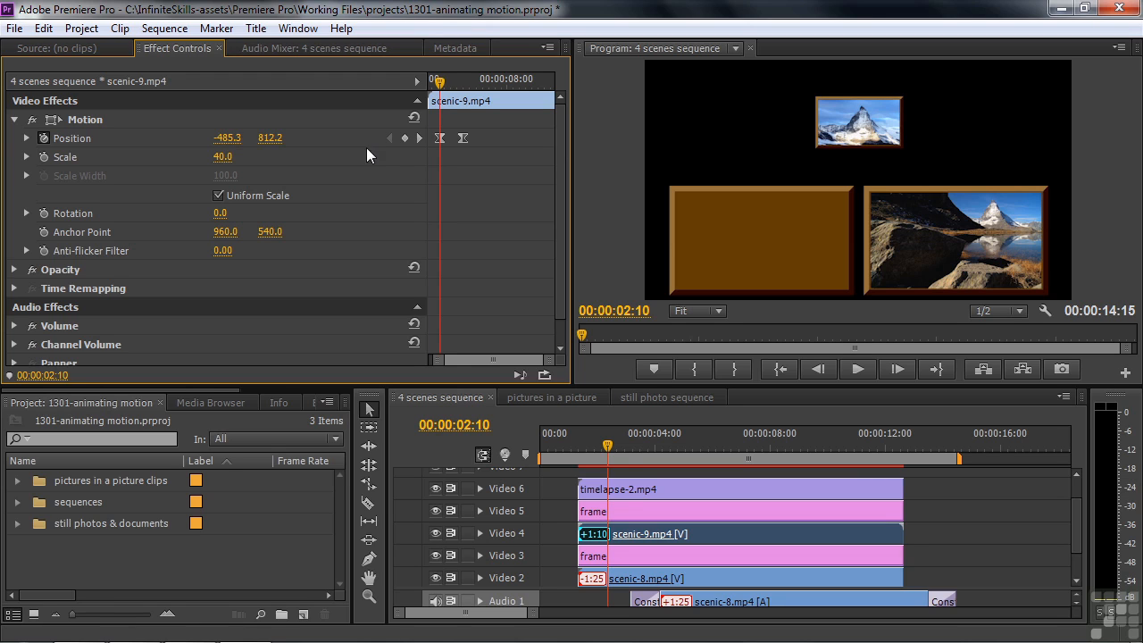
{"action": "left_click", "coordinate": [609, 555]}
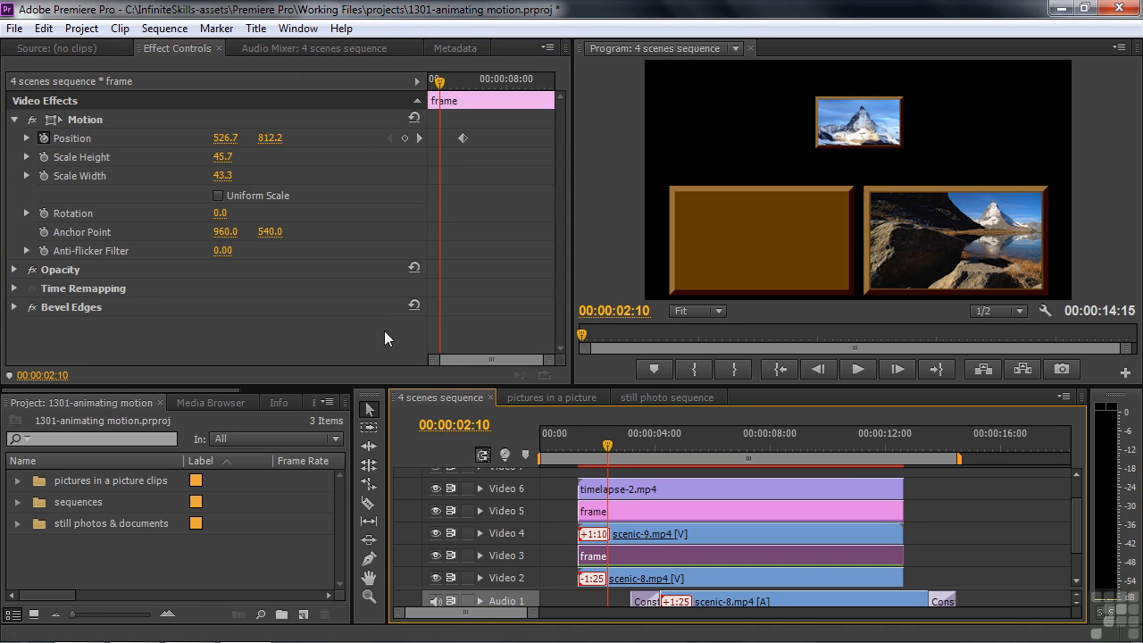
{"action": "left_click", "coordinate": [223, 140]}
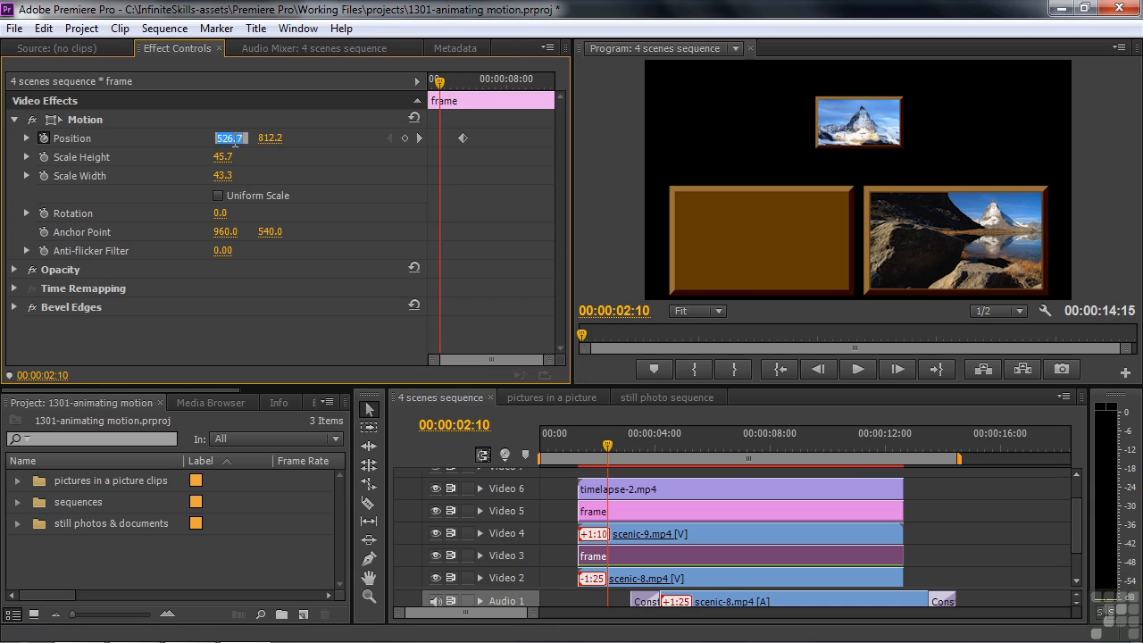
{"action": "type", "text": "-485.3"}
{"action": "key", "text": "Return"}
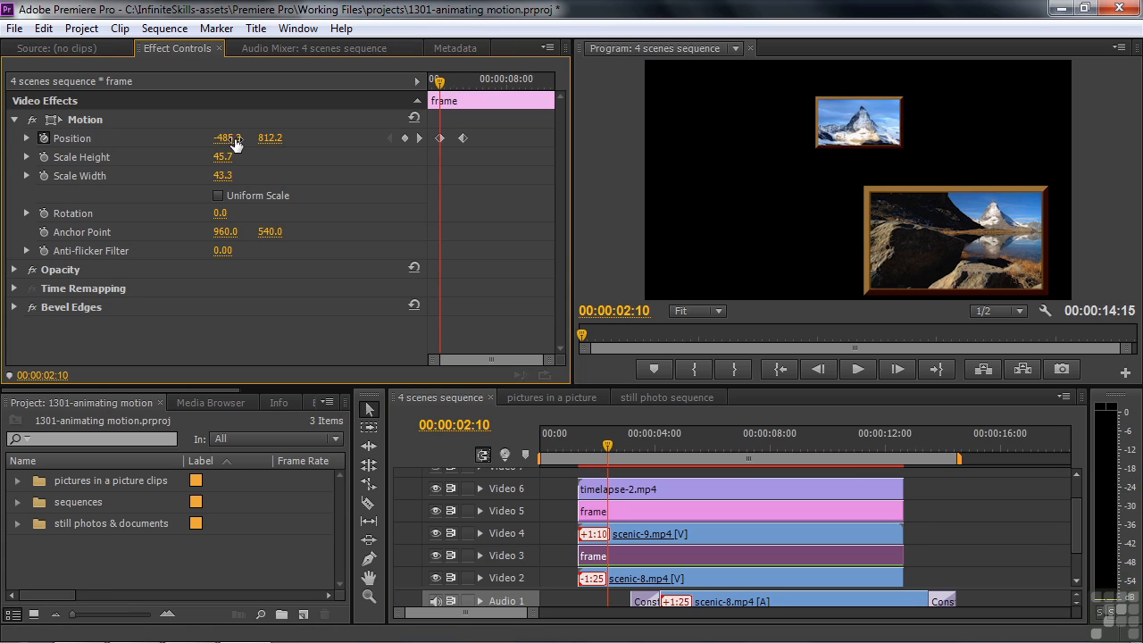
{"action": "key", "text": "space"}
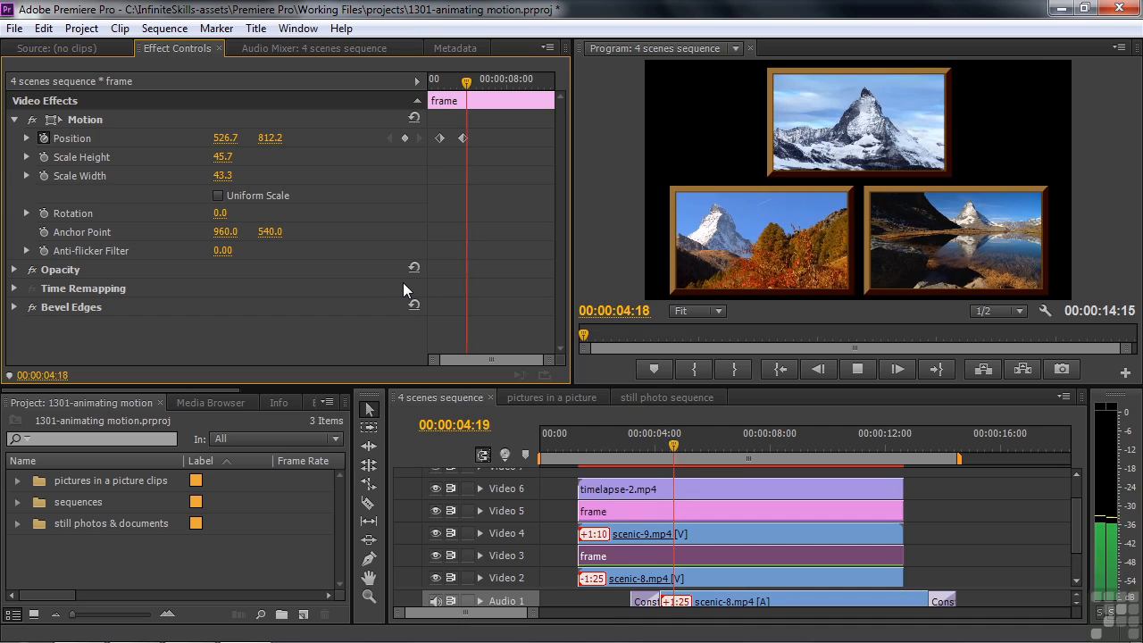
Step: Apply temporal Ease Out to the Video 3 frame's first Position keyframe and temporal Ease In to its second
{"action": "key", "text": "space"}
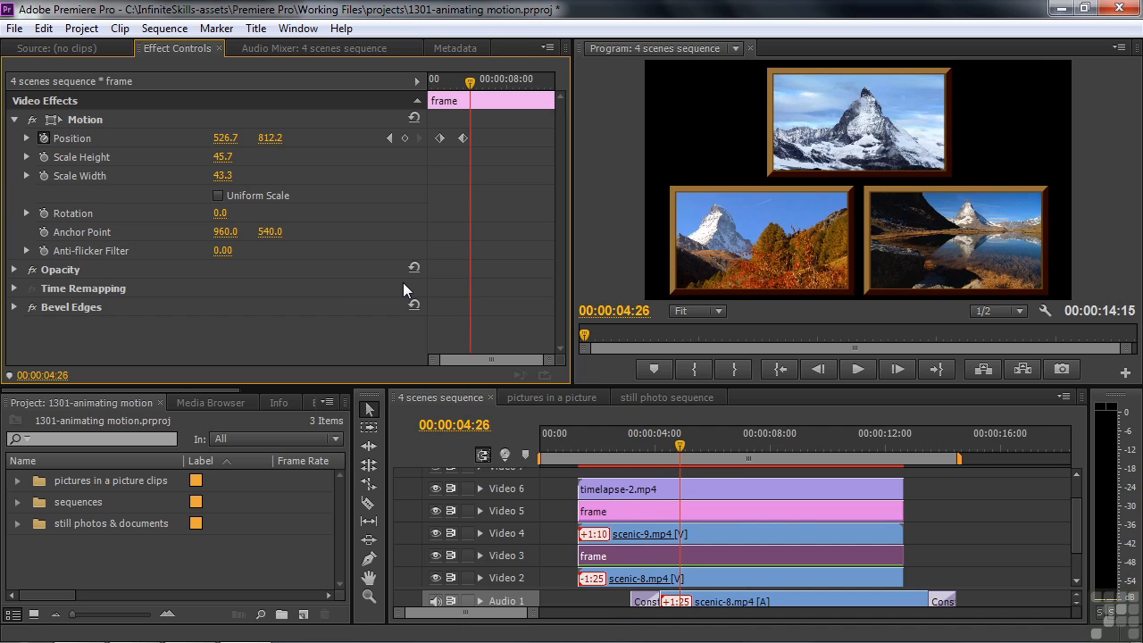
{"action": "right_click", "coordinate": [439, 137]}
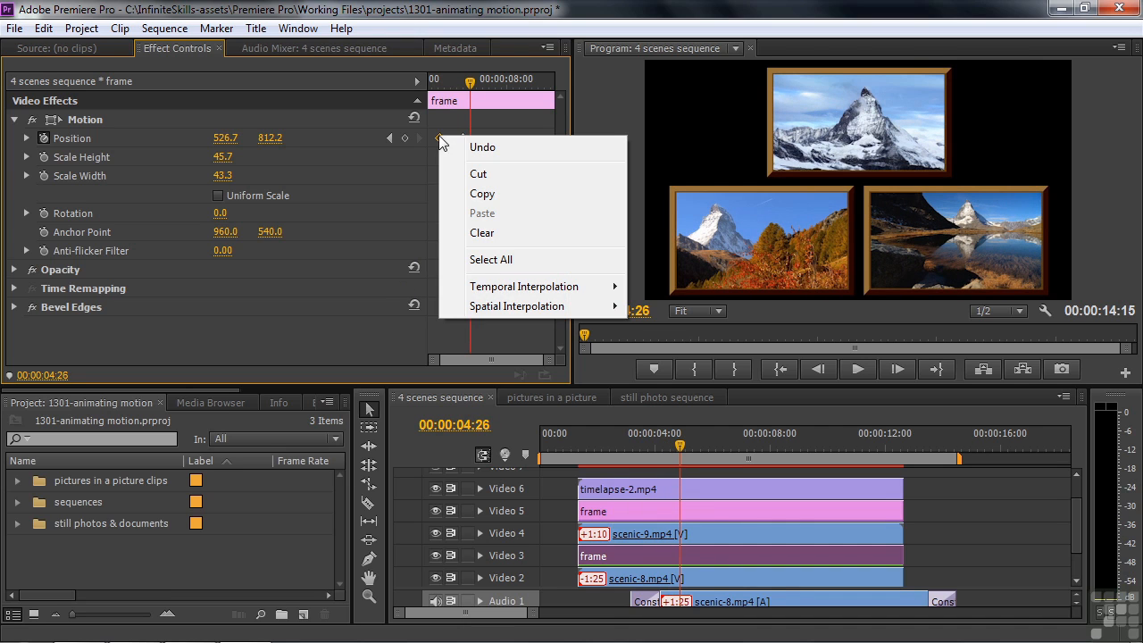
{"action": "mouse_move", "coordinate": [484, 293]}
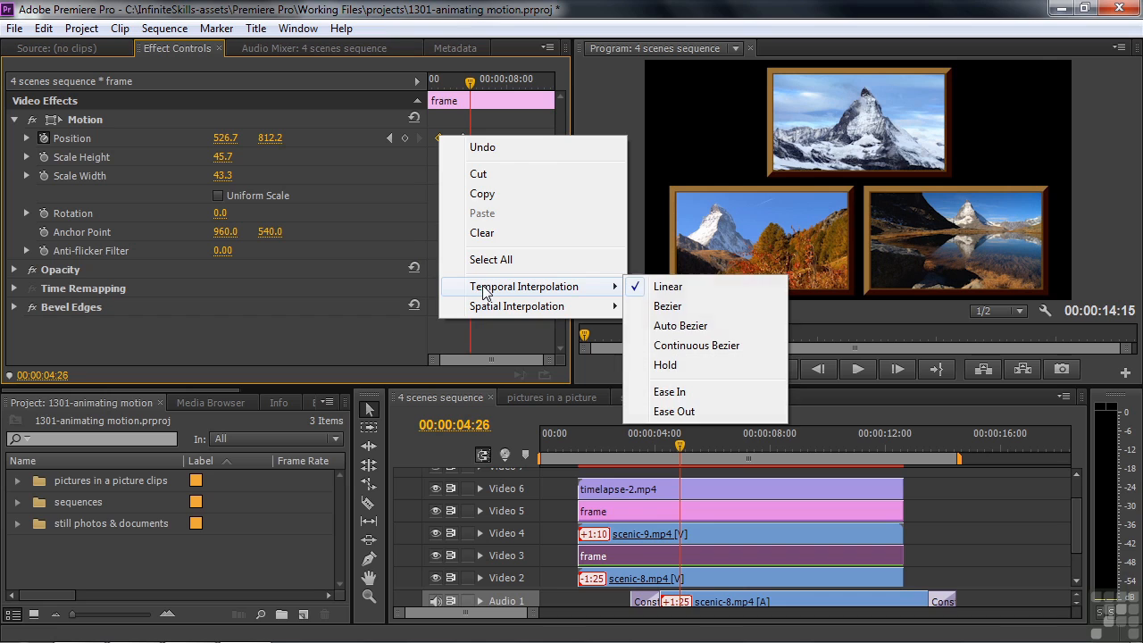
{"action": "left_click", "coordinate": [676, 411]}
{"action": "right_click", "coordinate": [463, 138]}
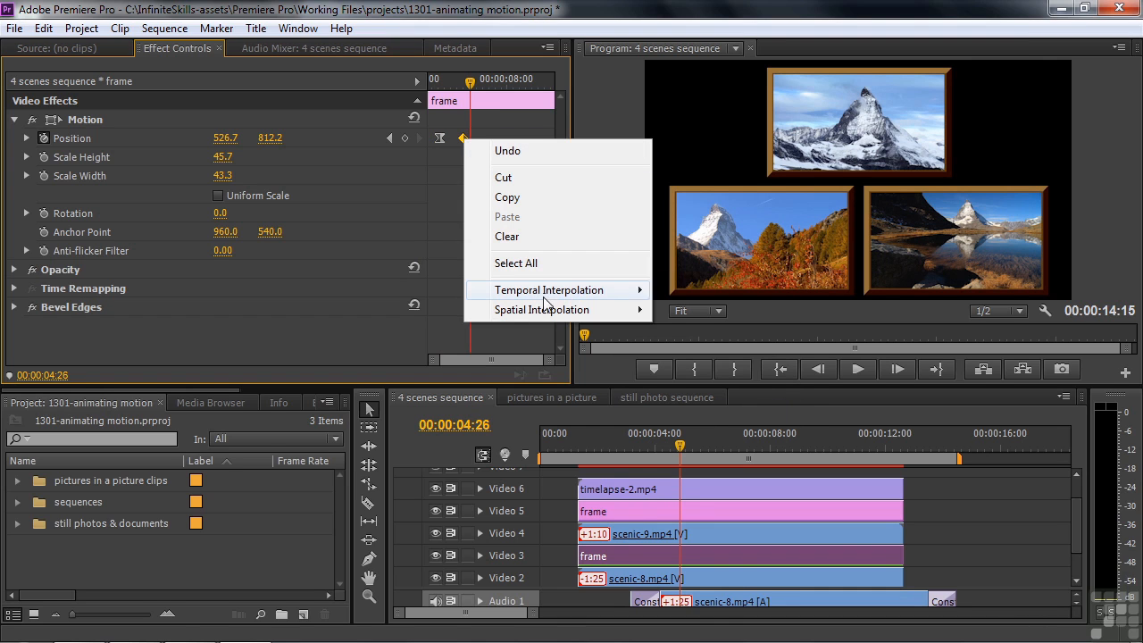
{"action": "mouse_move", "coordinate": [548, 295]}
{"action": "left_click", "coordinate": [712, 399]}
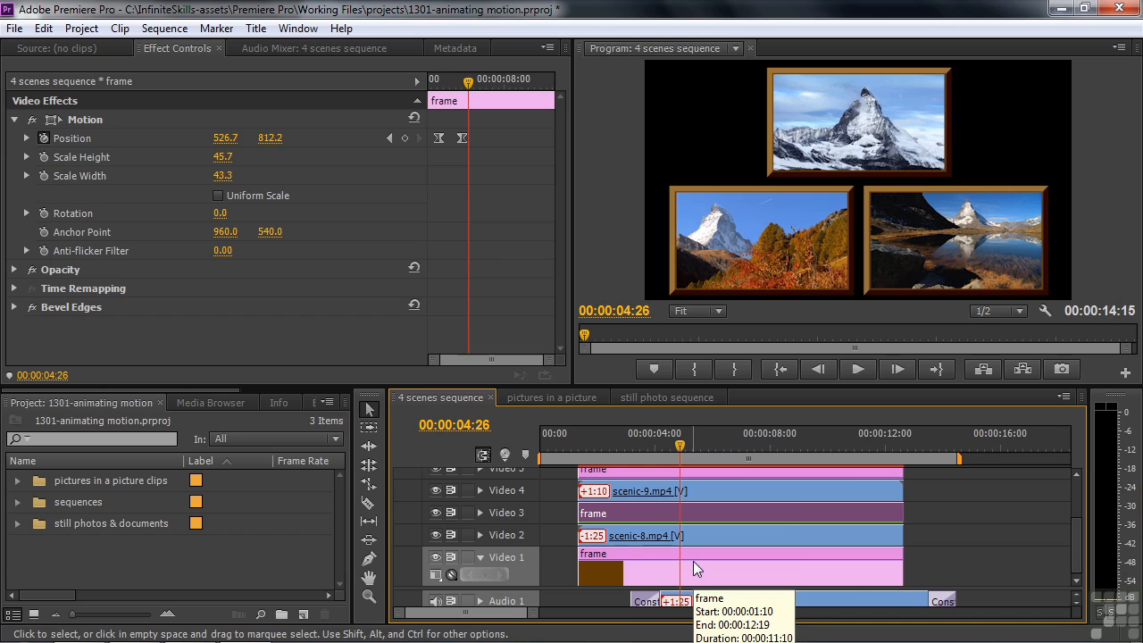
Step: Examine how the 4 scenes sequence is used as a clip on Video 2 in the pictures in a picture sequence
{"action": "left_click", "coordinate": [540, 395]}
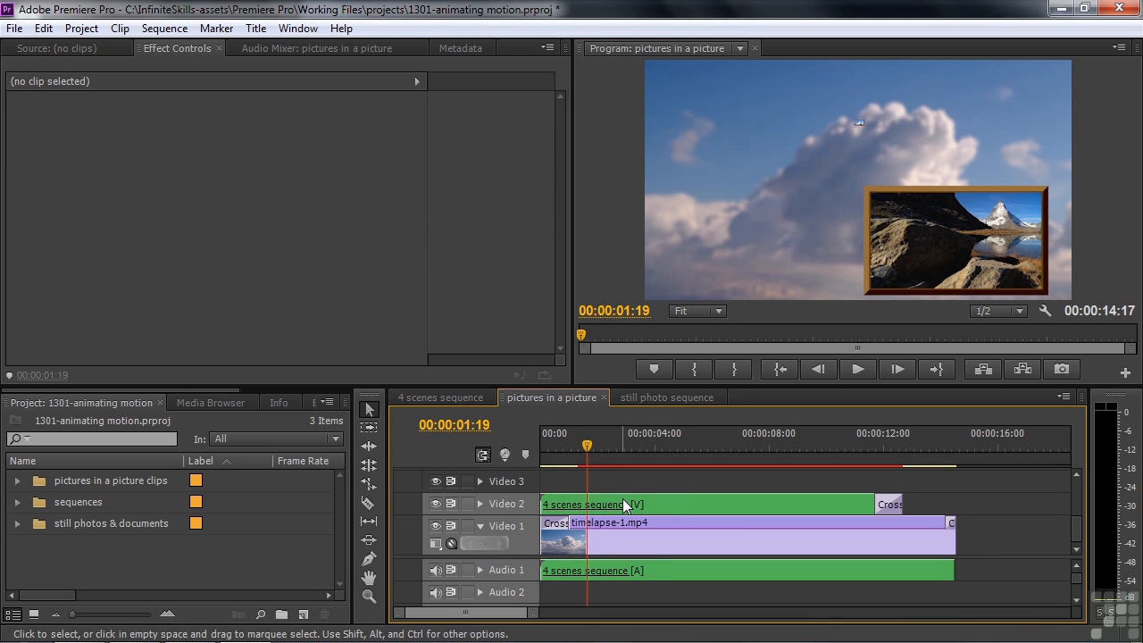
{"action": "left_click", "coordinate": [465, 400]}
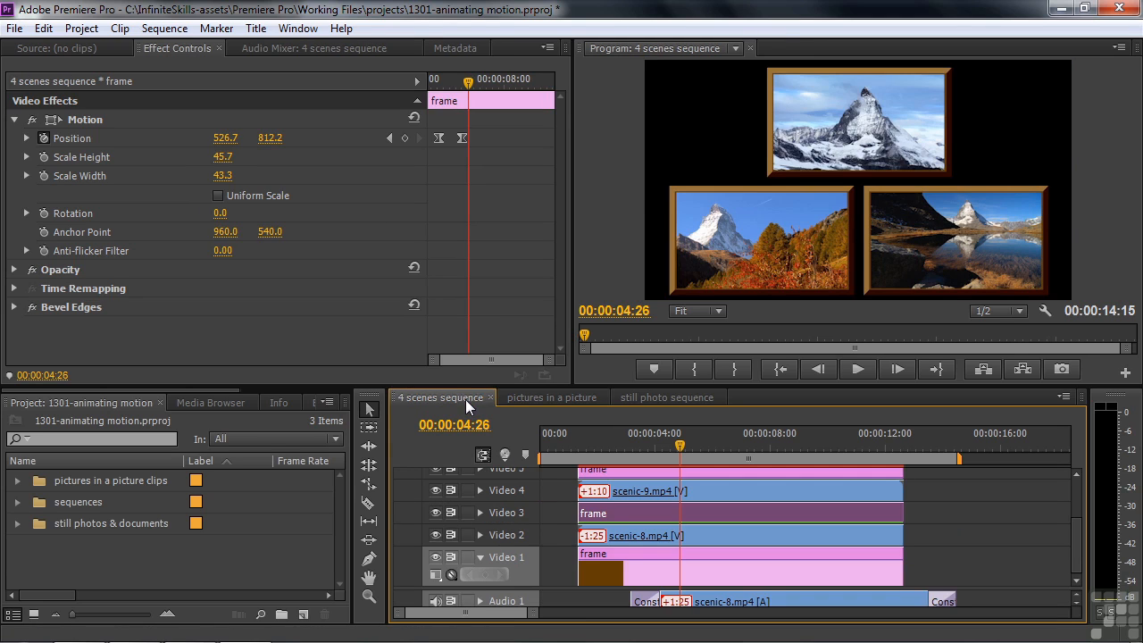
{"action": "left_click", "coordinate": [553, 397]}
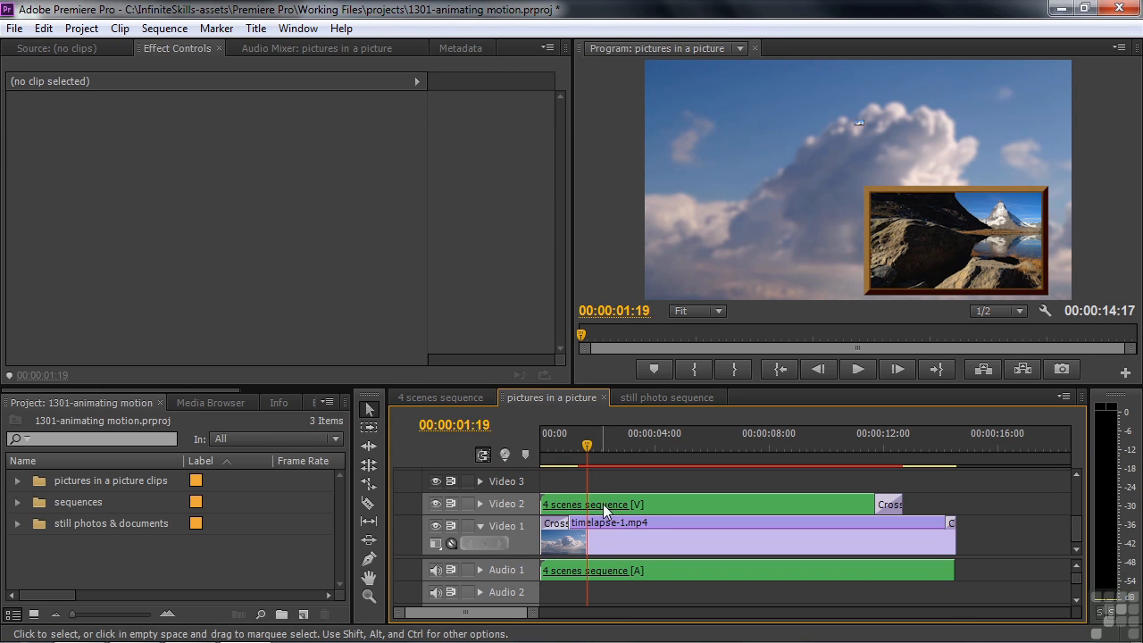
{"action": "left_click_drag", "start_coordinate": [585, 446], "coordinate": [556, 473]}
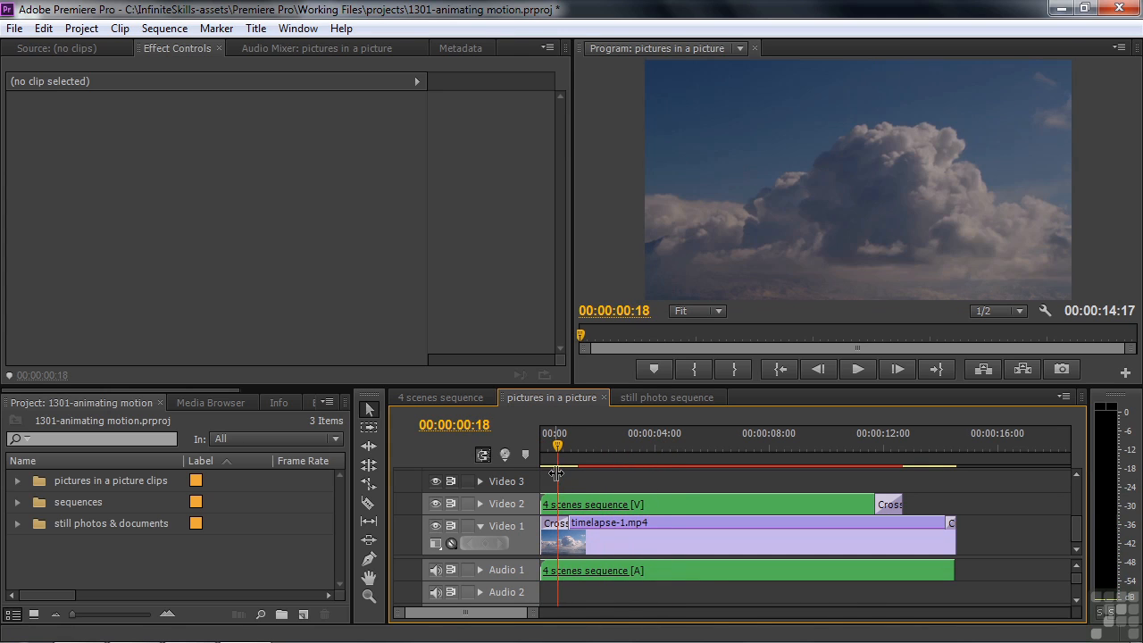
Step: Nest scenic-8.mp4 on Video 2 together with the Video 1 frame in the 4 scenes sequence, and check the nested sequence's contents
{"action": "left_click", "coordinate": [444, 396]}
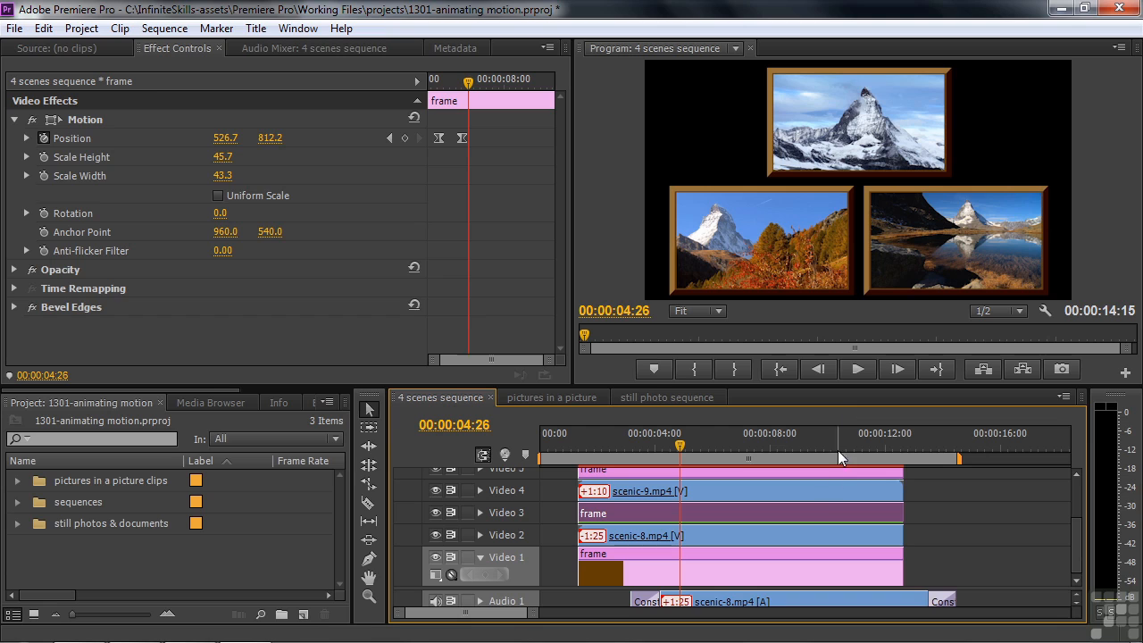
{"action": "left_click", "coordinate": [810, 527]}
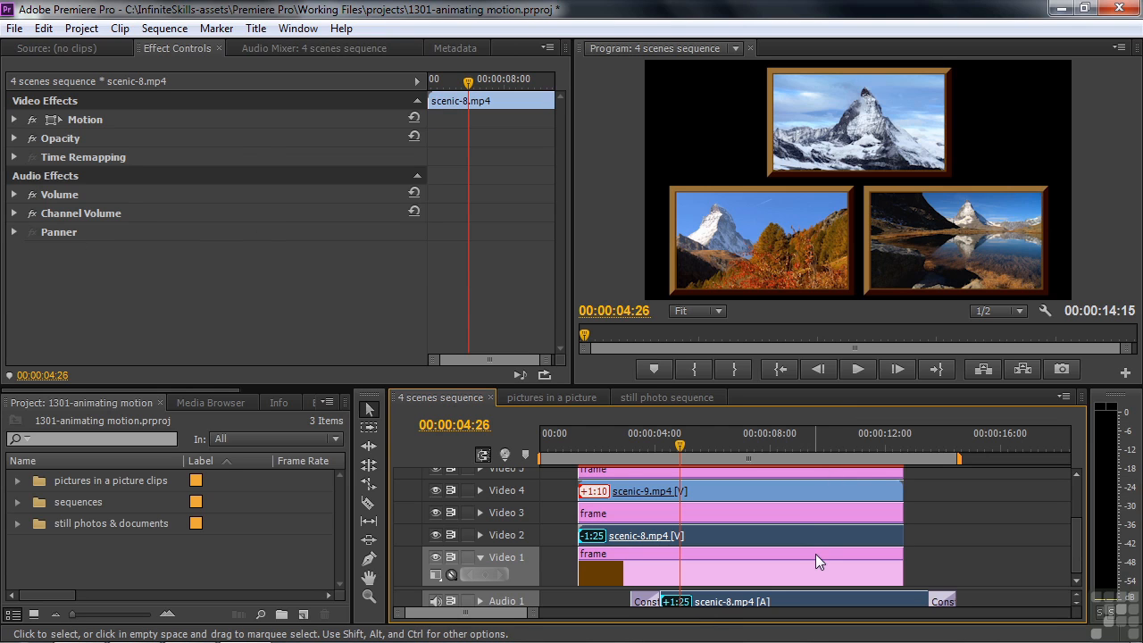
{"action": "left_click", "coordinate": [815, 561], "text": "shift"}
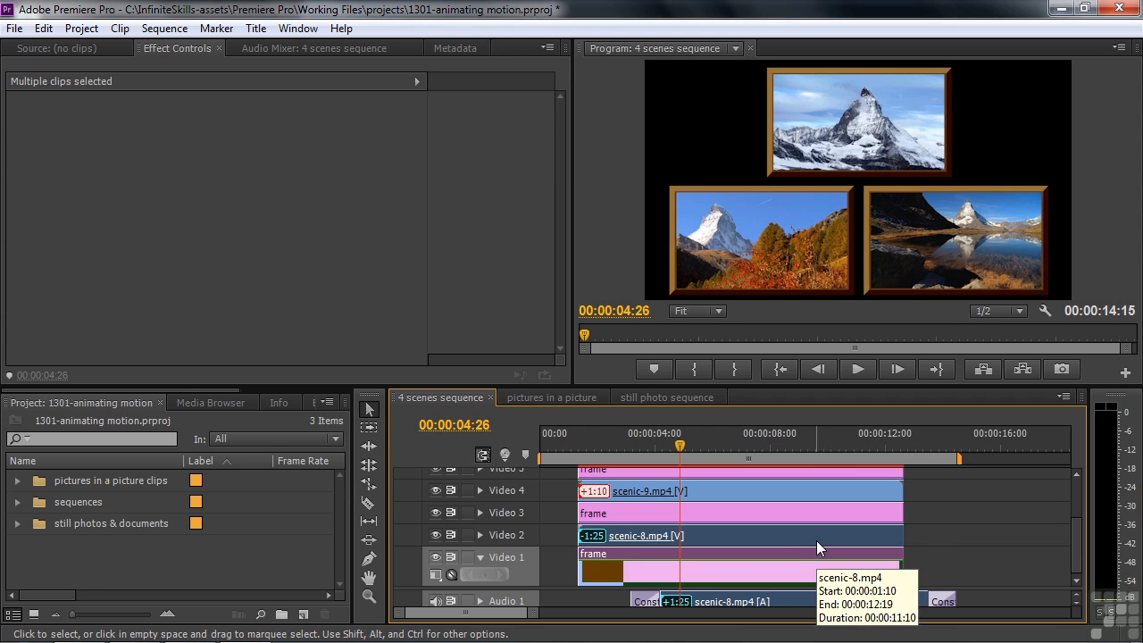
{"action": "right_click", "coordinate": [801, 540]}
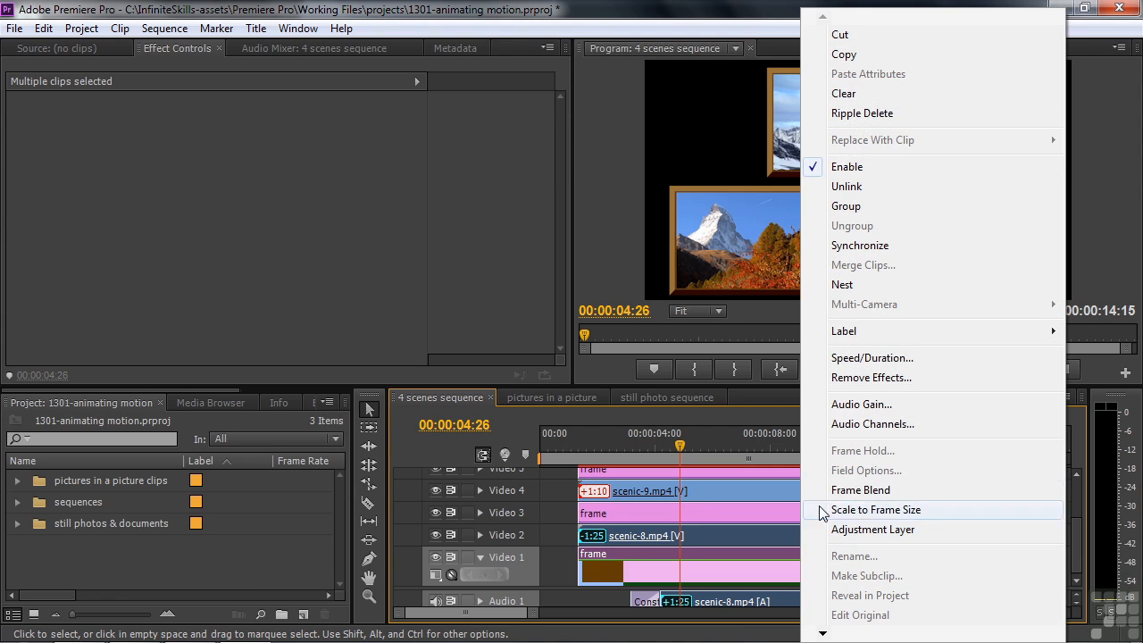
{"action": "left_click", "coordinate": [873, 284]}
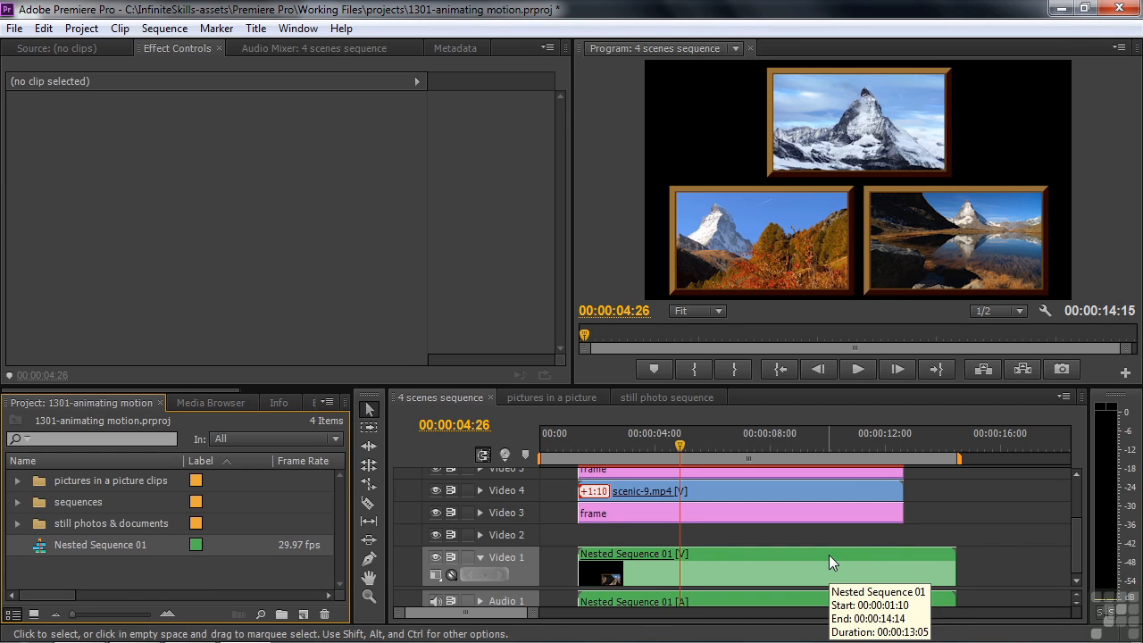
{"action": "double_click", "coordinate": [39, 552]}
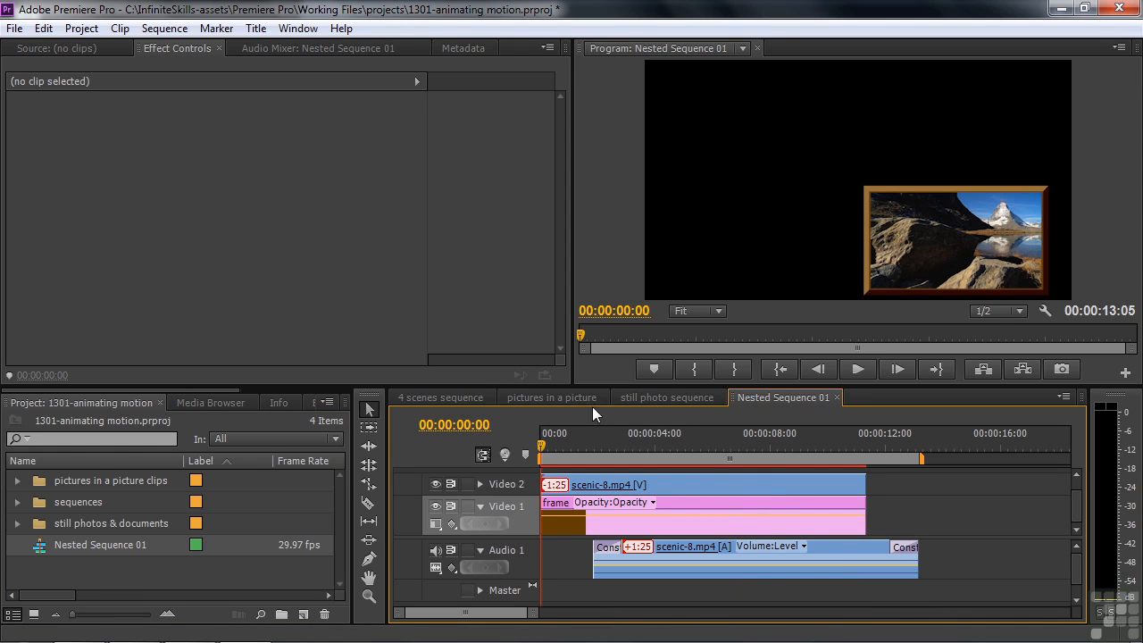
{"action": "left_click", "coordinate": [440, 398]}
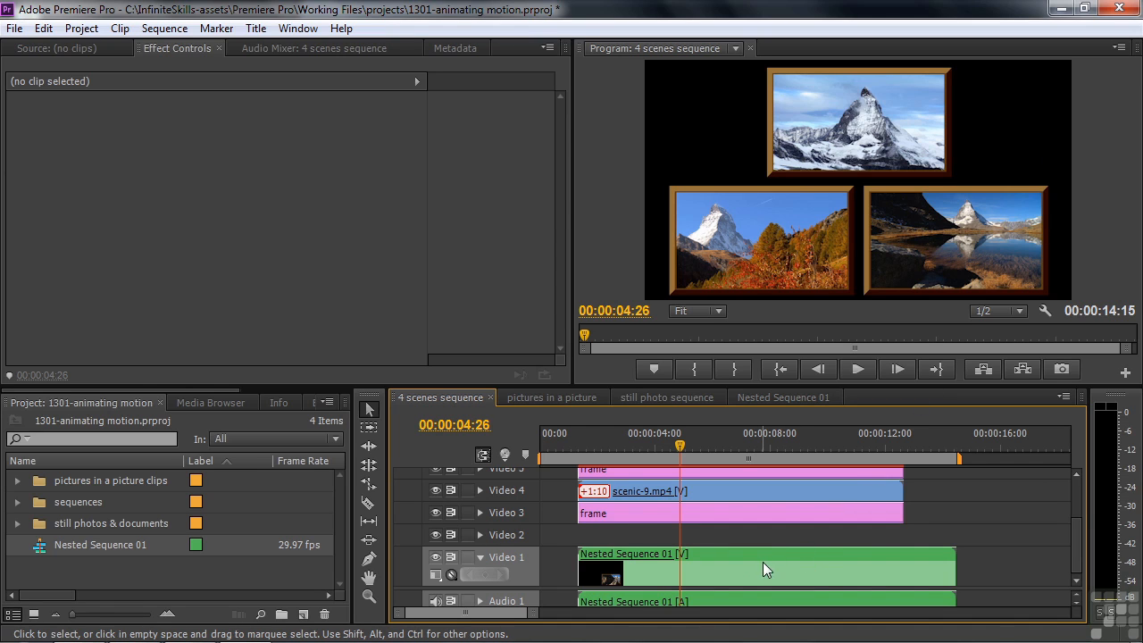
Step: Turn on Position keyframing for the nested sequence on Video 1 at 00:00:05:20, where all three pictures are in place
{"action": "left_click_drag", "start_coordinate": [675, 443], "coordinate": [635, 449]}
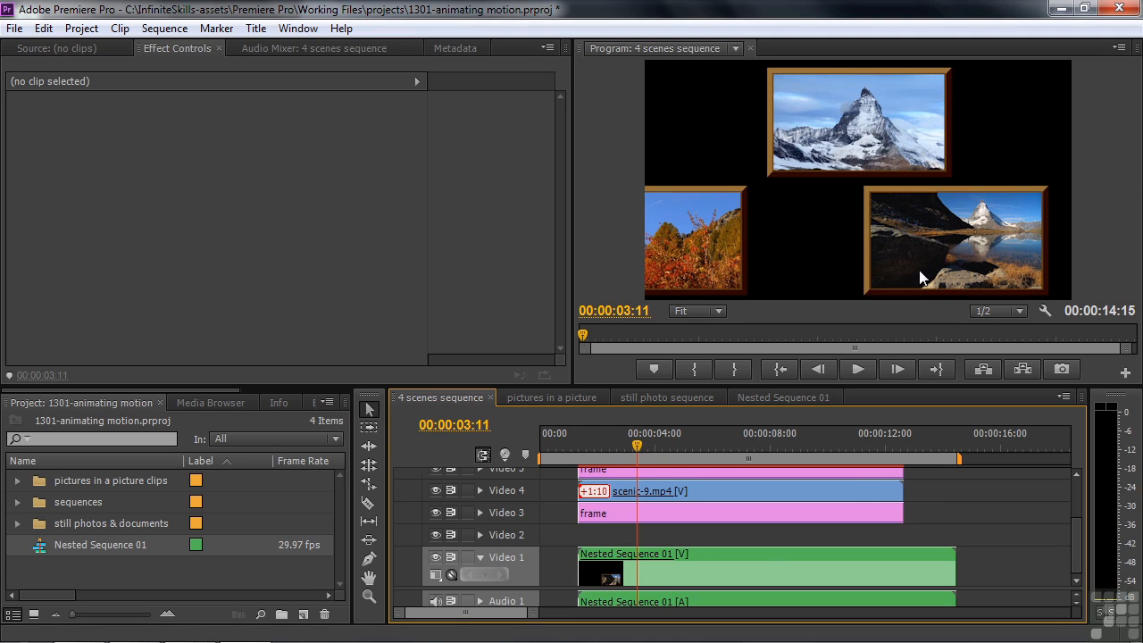
{"action": "left_click", "coordinate": [635, 560]}
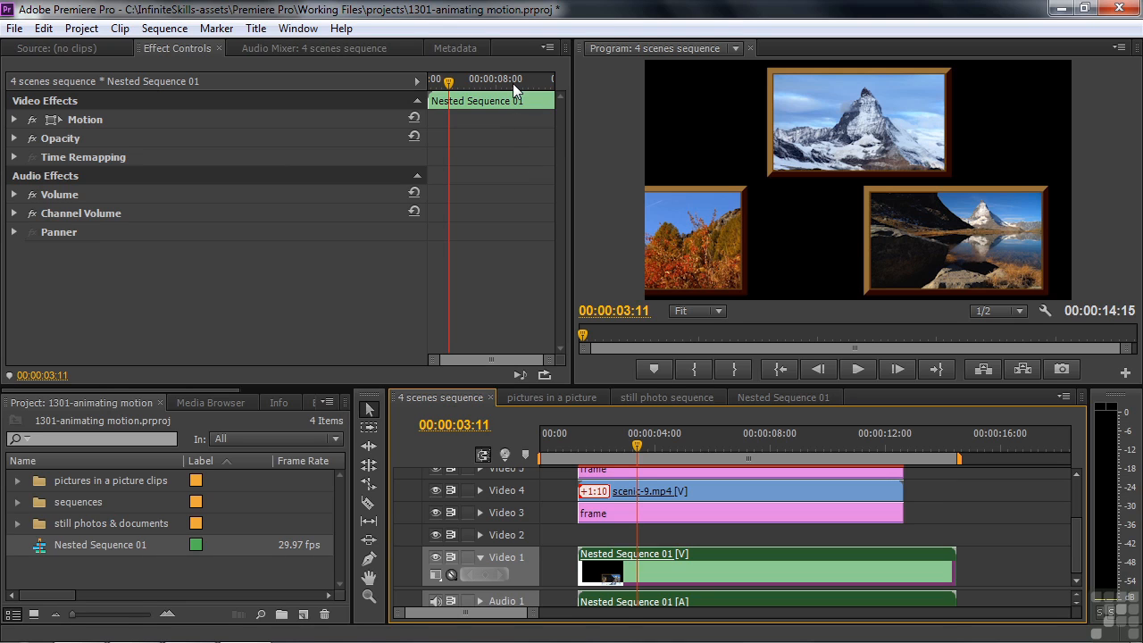
{"action": "left_click", "coordinate": [14, 119]}
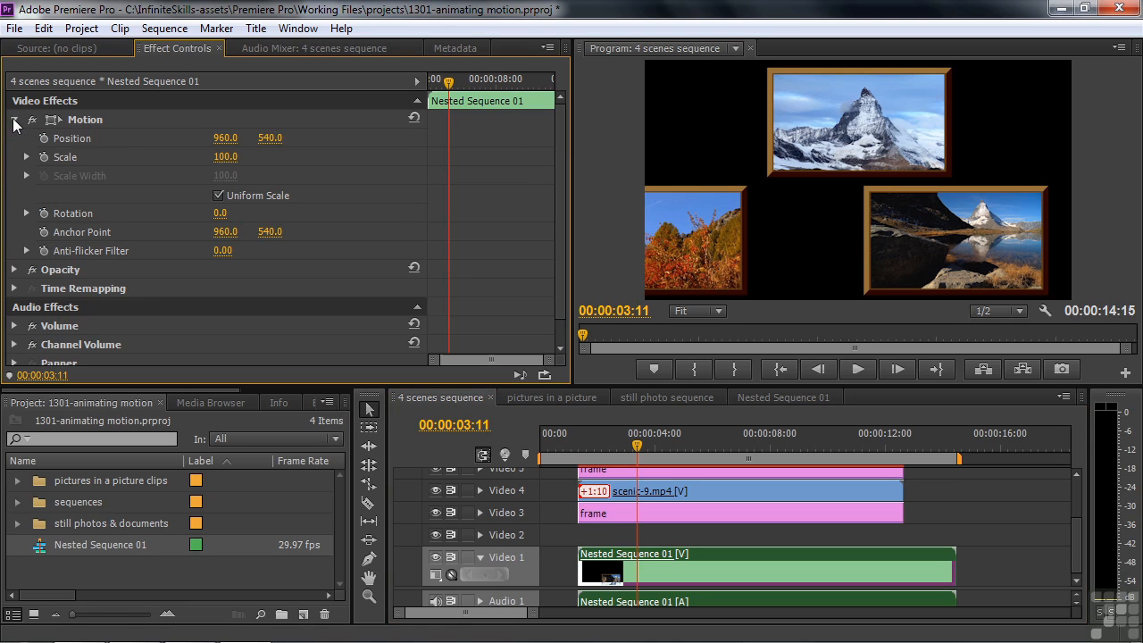
{"action": "left_click_drag", "start_coordinate": [637, 444], "coordinate": [673, 456]}
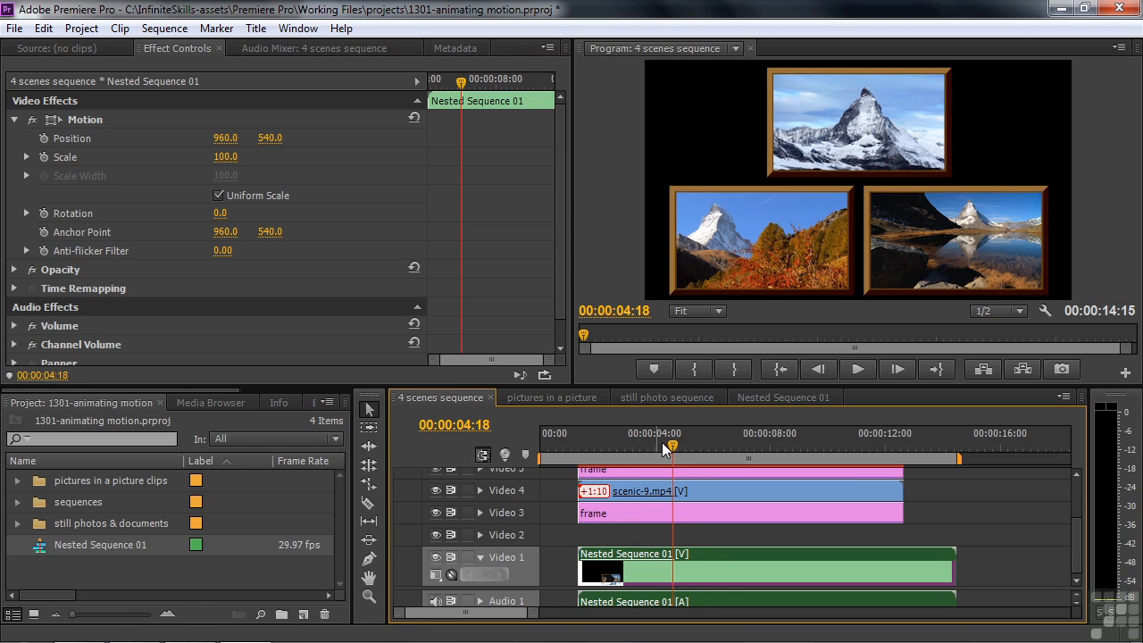
{"action": "left_click_drag", "start_coordinate": [667, 442], "coordinate": [698, 452]}
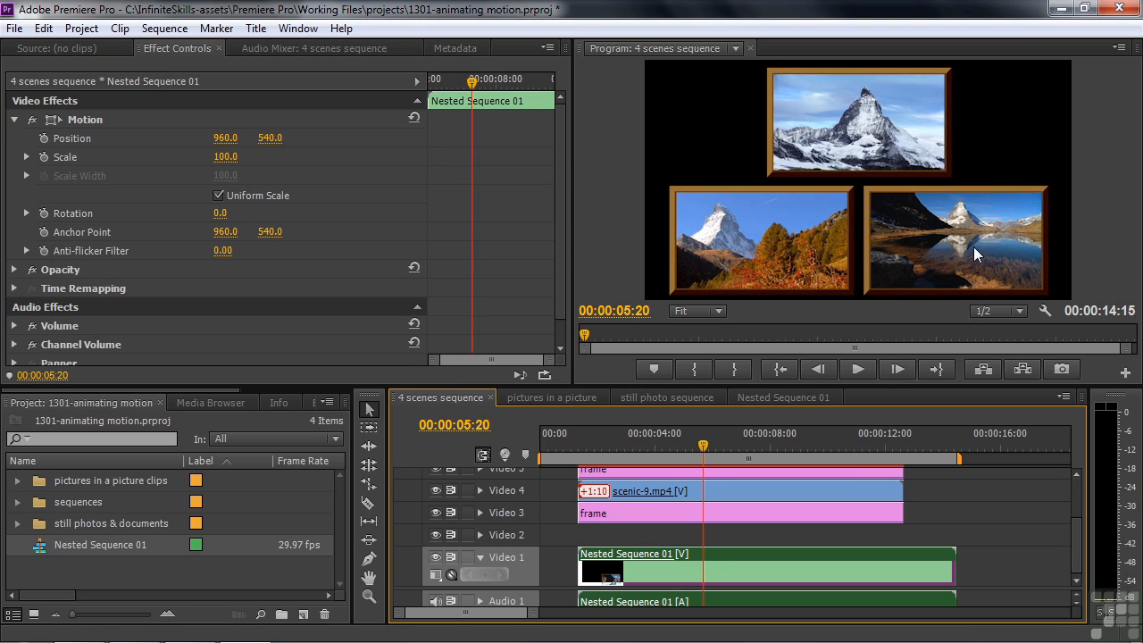
{"action": "left_click", "coordinate": [44, 138]}
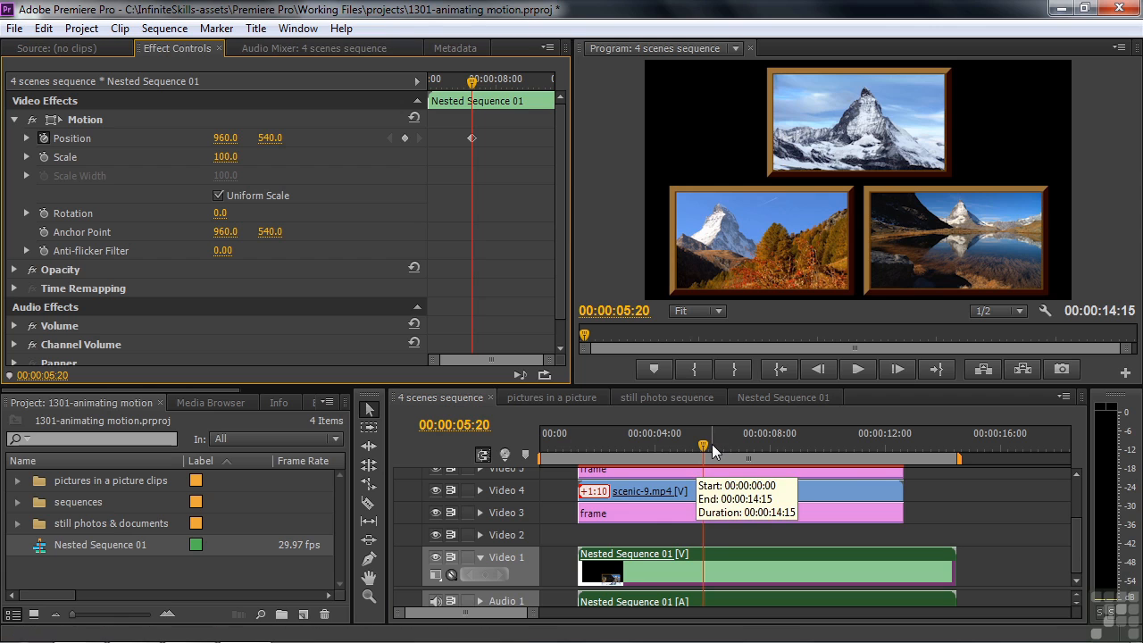
Step: Go back to 00:00:03:14 and select the nested sequence's Motion effect
{"action": "left_click_drag", "start_coordinate": [705, 449], "coordinate": [642, 455]}
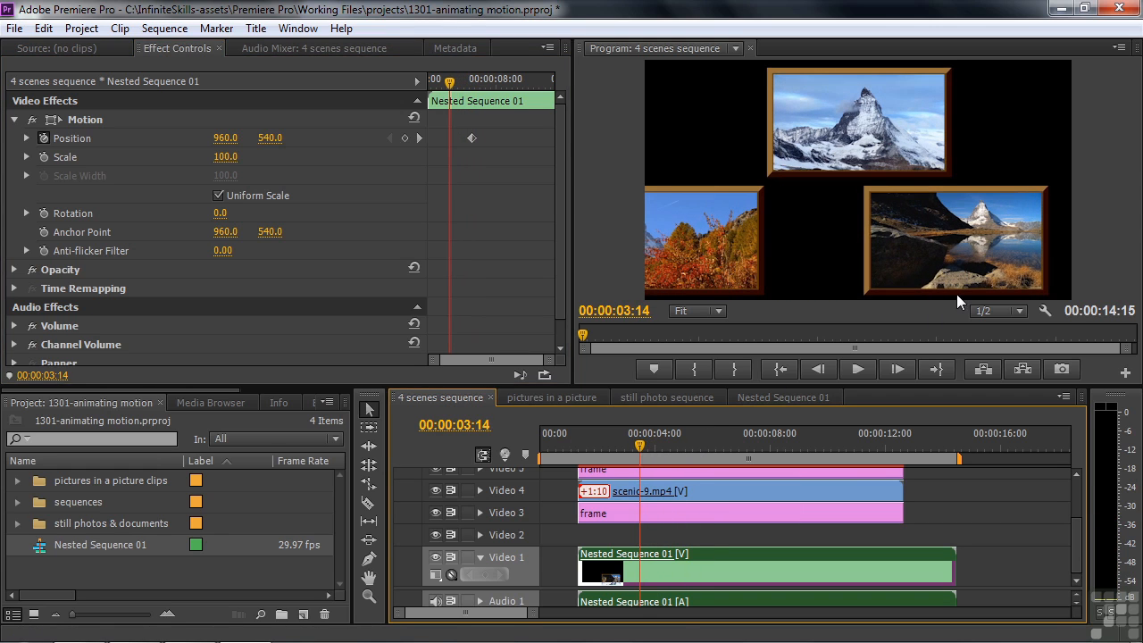
{"action": "left_click", "coordinate": [81, 122]}
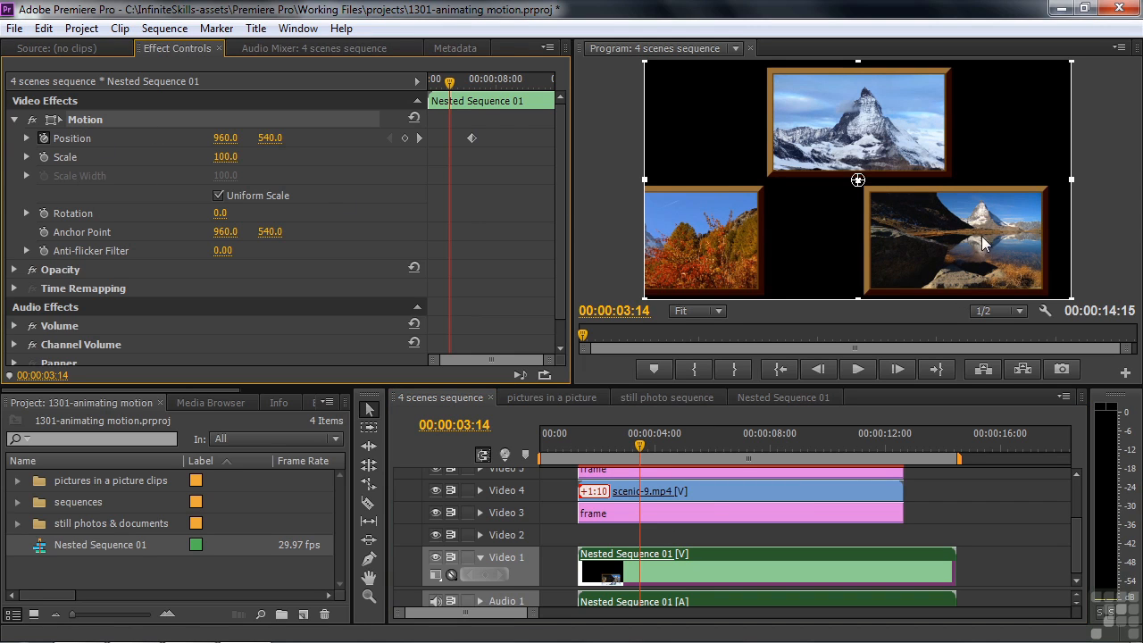
{"action": "left_click_drag", "start_coordinate": [978, 243], "coordinate": [958, 252]}
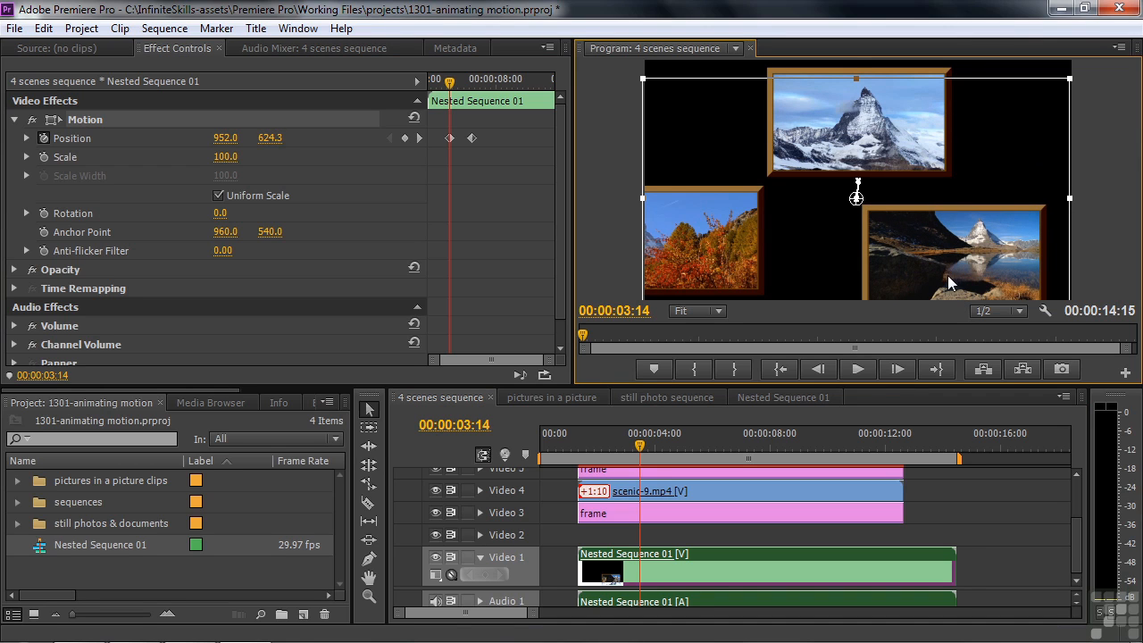
{"action": "key", "text": "ctrl+z"}
{"action": "key", "text": "ctrl+z"}
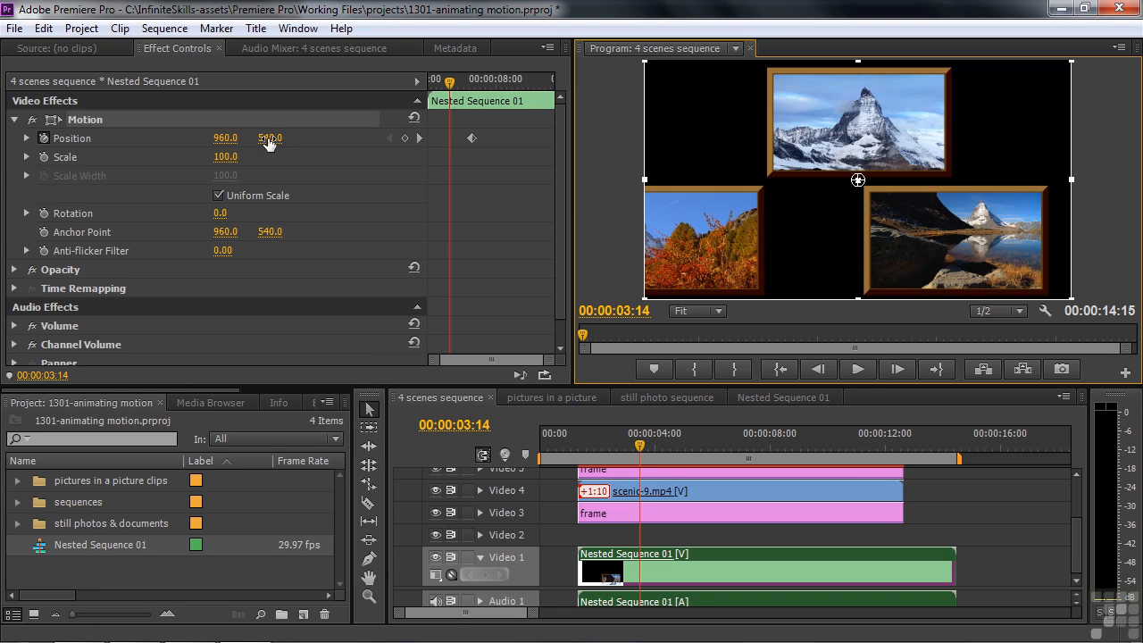
Step: Set the nested sequence's vertical Position to 1194.0 at 00:00:03:14, moving it straight down out of the picture
{"action": "left_click_drag", "start_coordinate": [268, 143], "coordinate": [193, 143]}
{"action": "left_click_drag", "start_coordinate": [857, 162], "coordinate": [858, 325]}
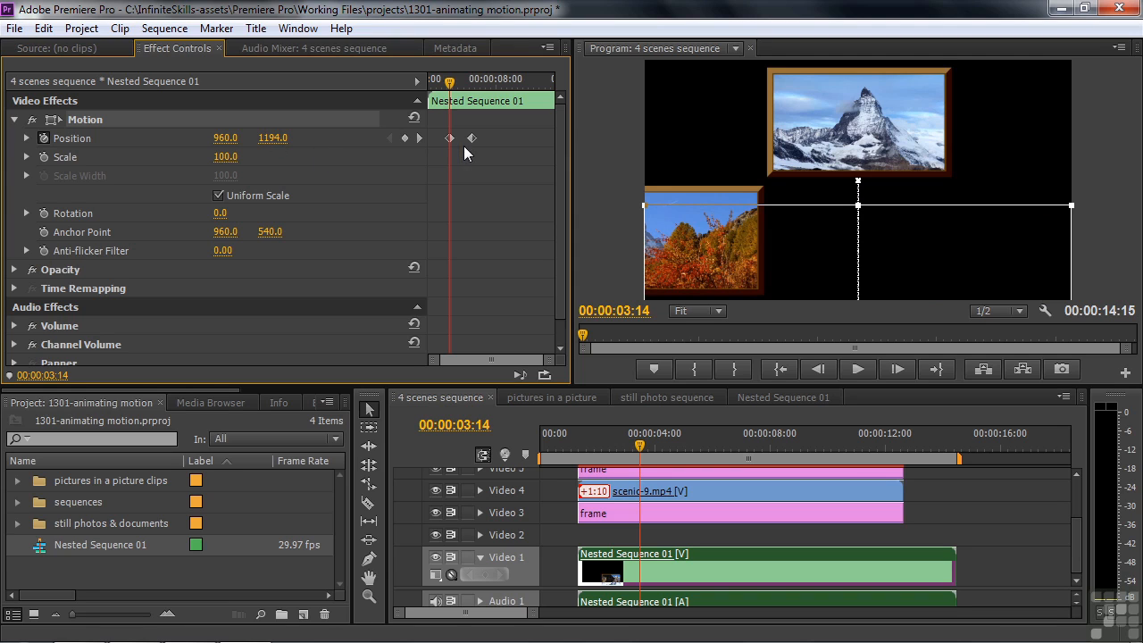
Step: Apply temporal Ease Out to the nested sequence's first Position keyframe and temporal Ease In to its second
{"action": "right_click", "coordinate": [449, 139]}
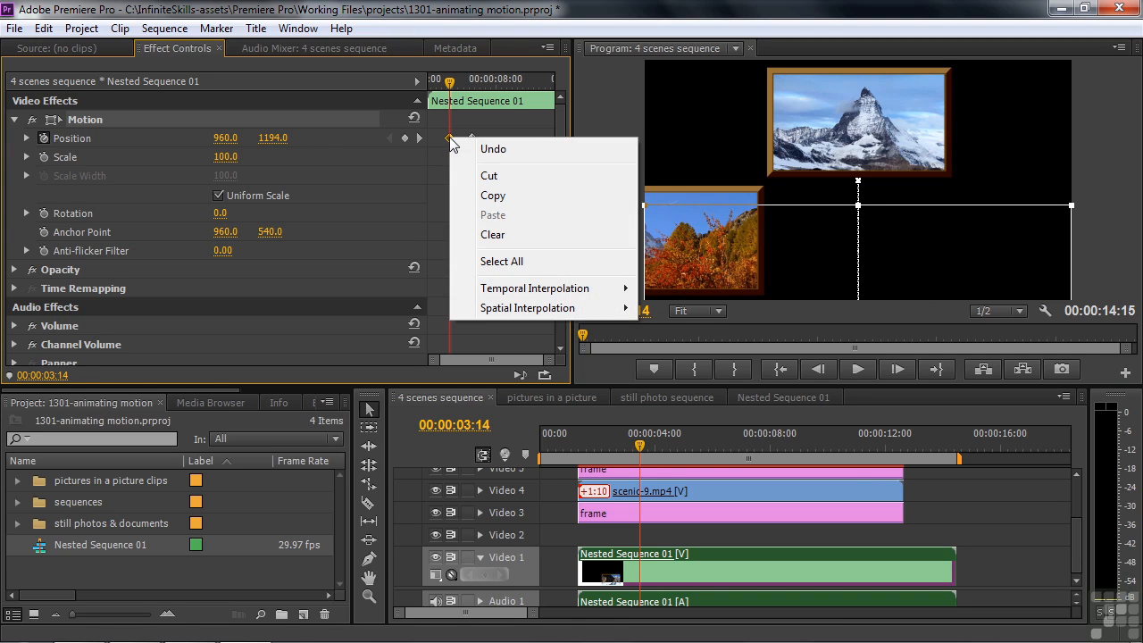
{"action": "mouse_move", "coordinate": [547, 299]}
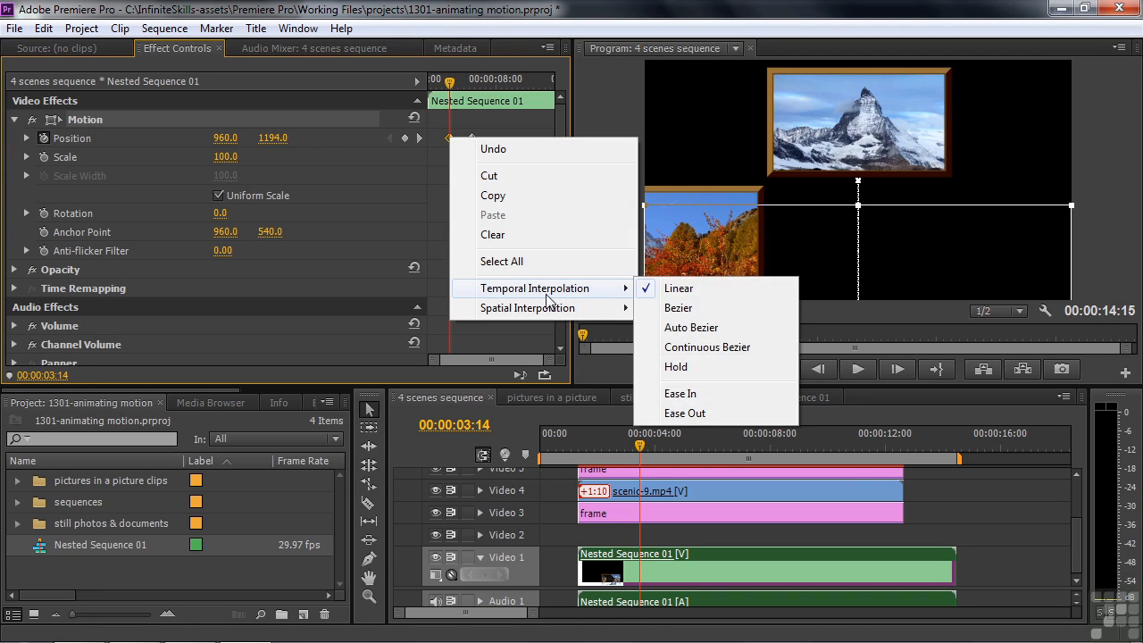
{"action": "left_click", "coordinate": [685, 414]}
{"action": "right_click", "coordinate": [470, 137]}
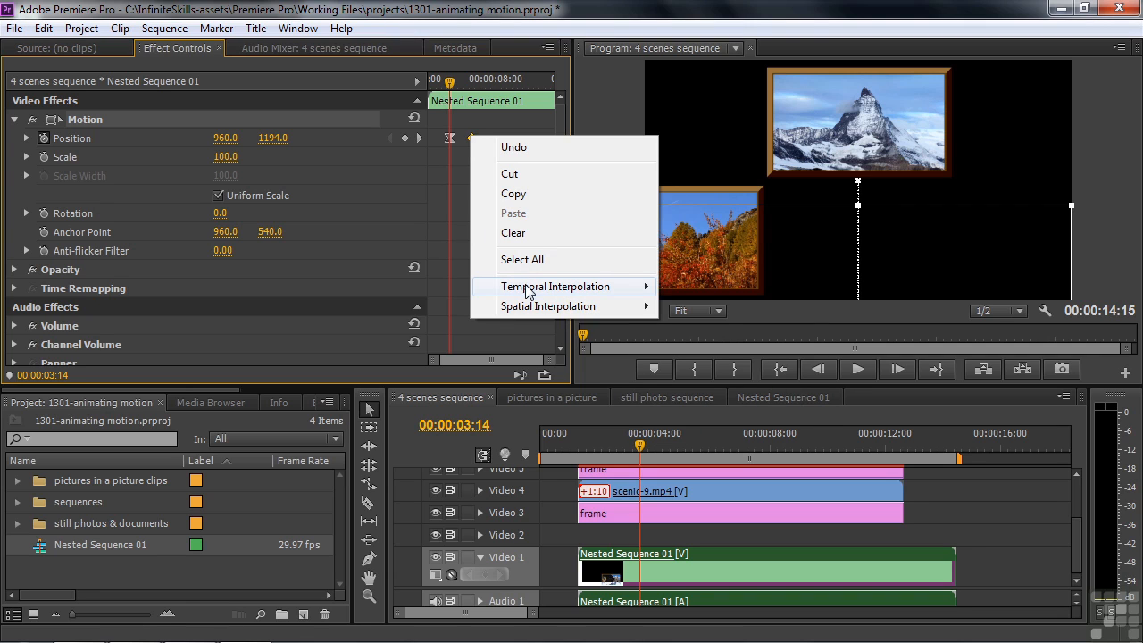
{"action": "mouse_move", "coordinate": [513, 287]}
{"action": "left_click", "coordinate": [692, 395]}
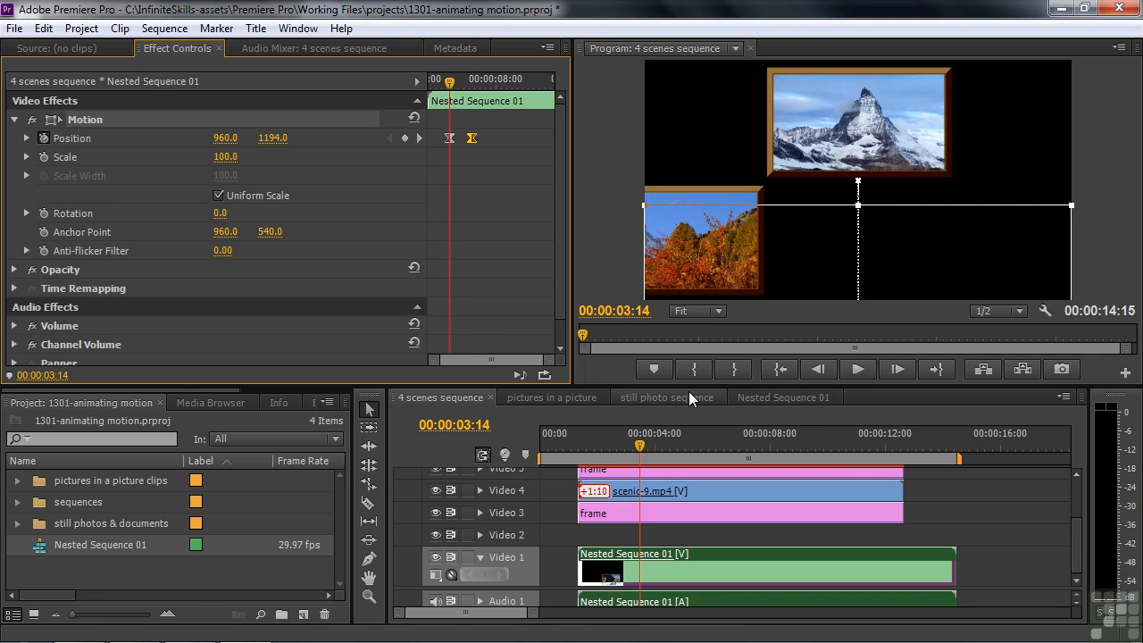
Step: Play back the 4 scenes sequence from just before the animations to check all three picture movements
{"action": "left_click_drag", "start_coordinate": [631, 452], "coordinate": [577, 444]}
{"action": "key", "text": "space"}
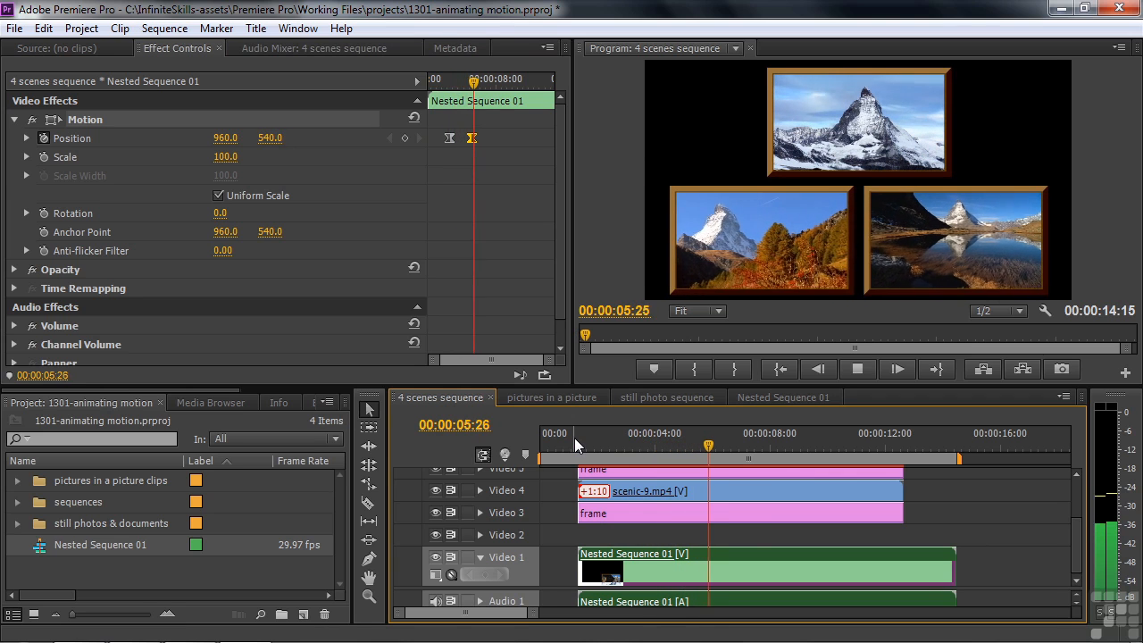
{"action": "key", "text": "space"}
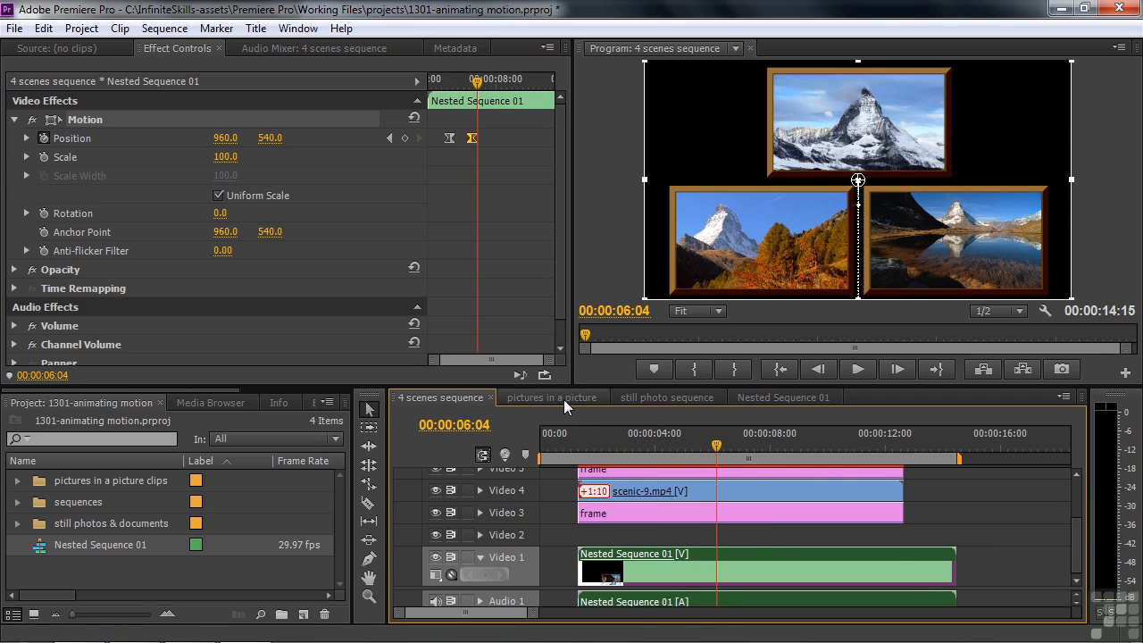
Step: Play back the pictures in a picture sequence from its start to check the animated frames over the cloud background
{"action": "left_click", "coordinate": [563, 399]}
{"action": "left_click_drag", "start_coordinate": [555, 433], "coordinate": [537, 448]}
{"action": "key", "text": "space"}
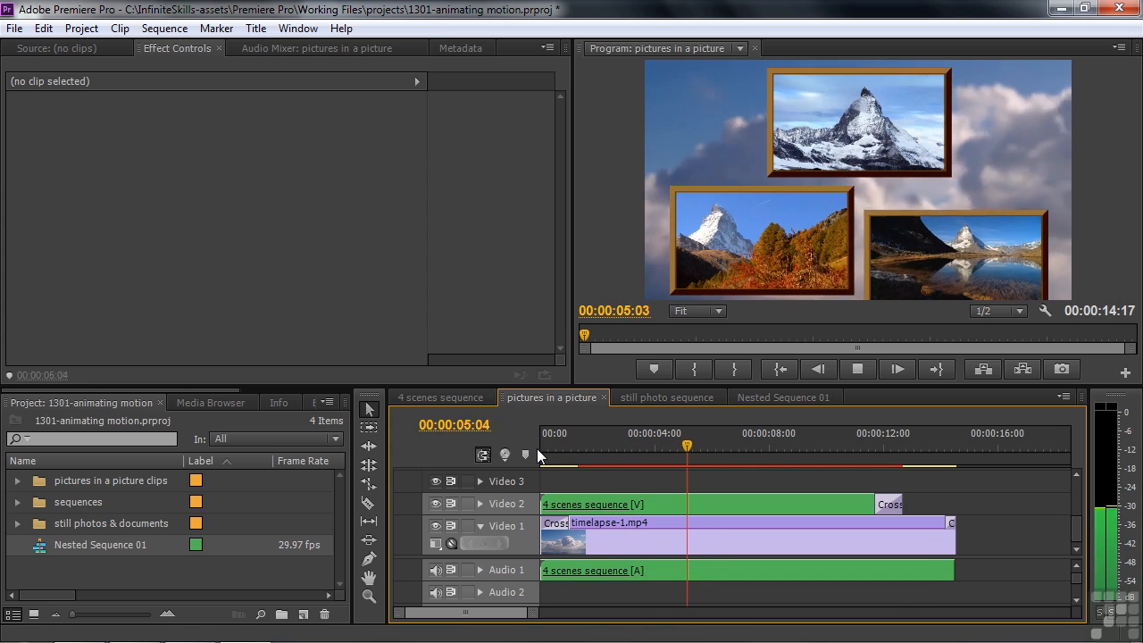
{"action": "key", "text": "space"}
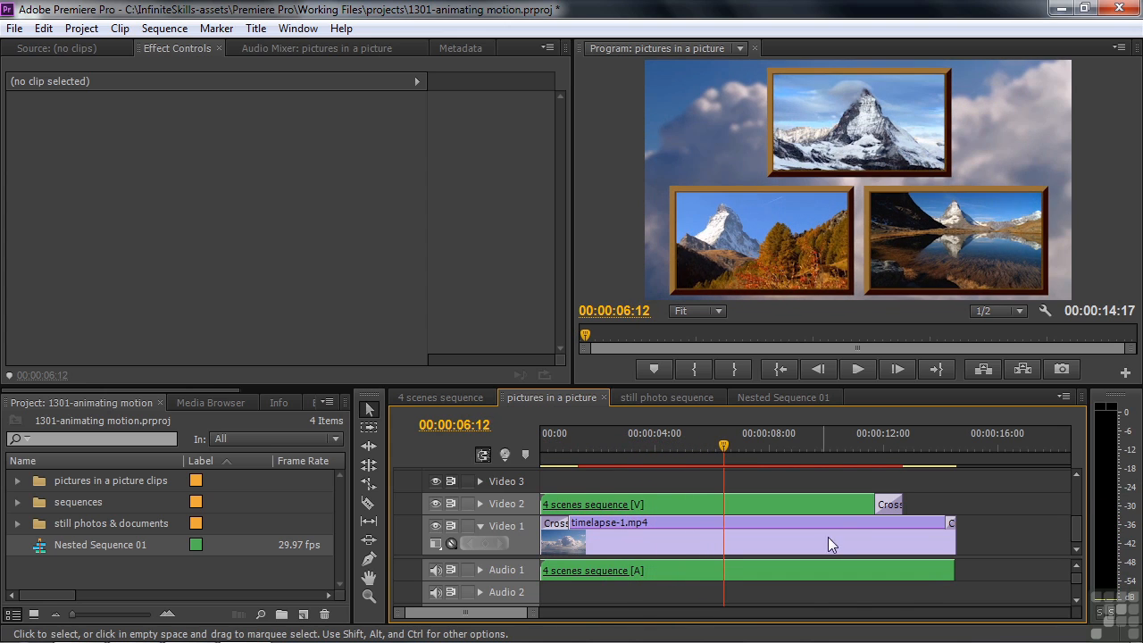